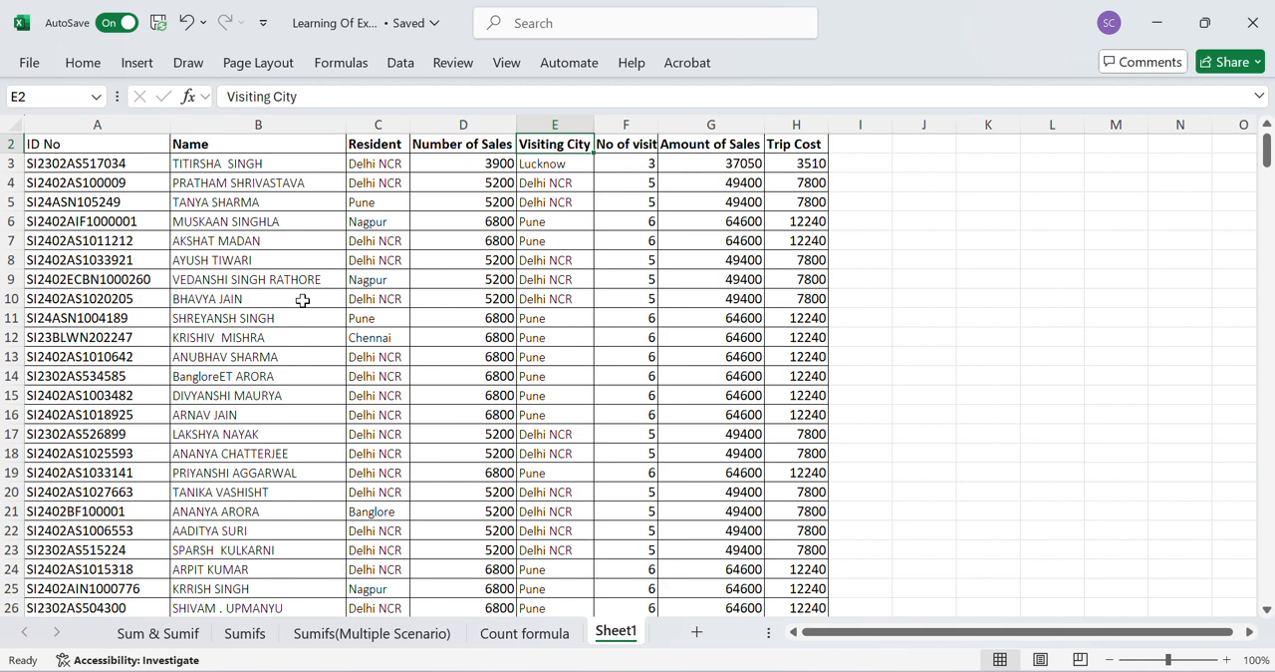
- Examine the sales table's column headers from ID No to Trip Cost and its first few records
{"action": "key", "text": "Right"}
{"action": "key", "text": "Right"}
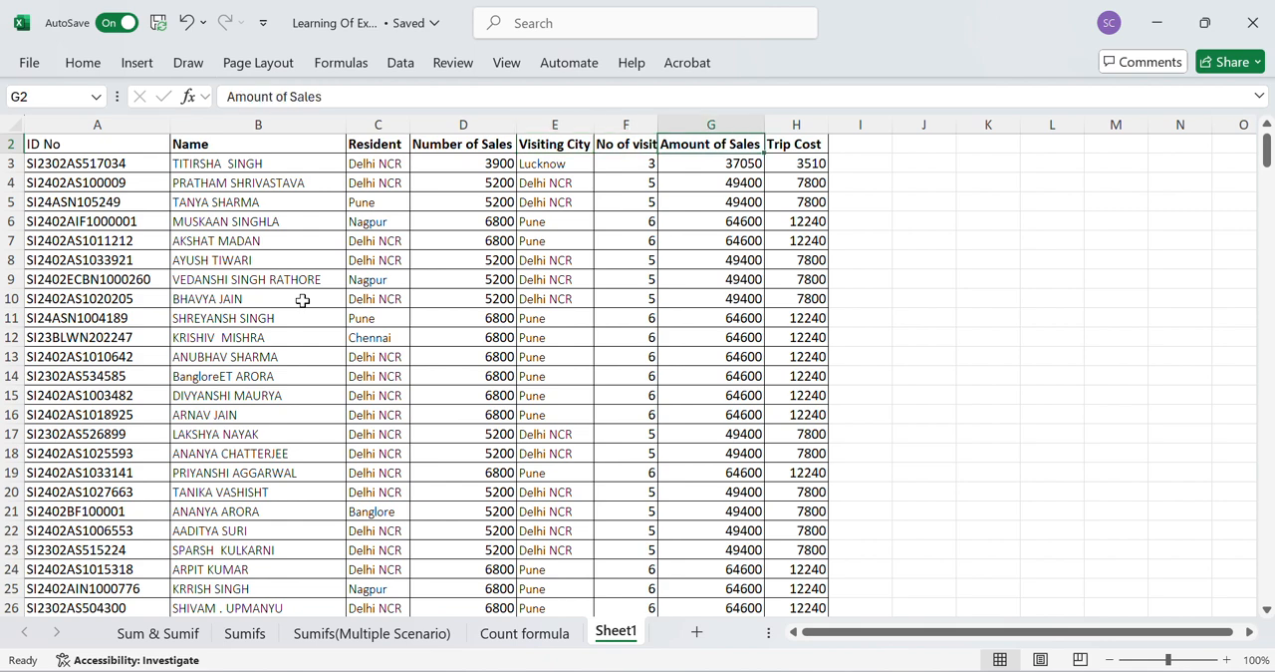
{"action": "key", "text": "Right"}
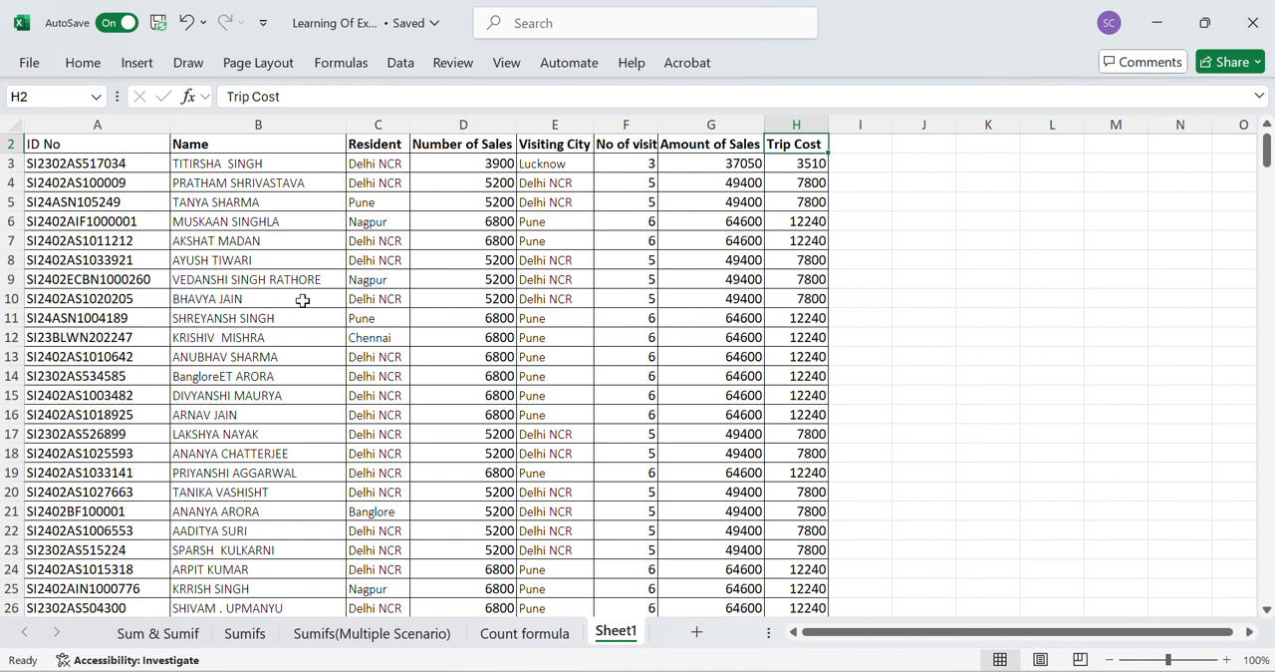
{"action": "key", "text": "Down"}
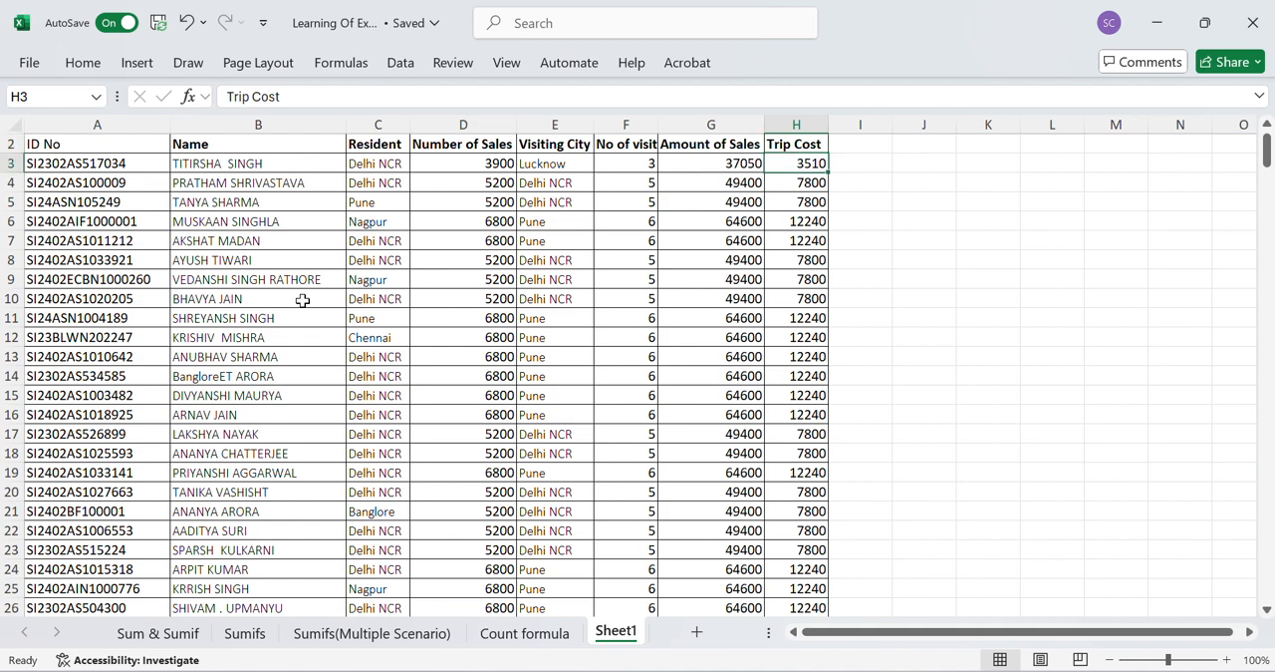
{"action": "key", "text": "Up"}
{"action": "key", "text": "Left"}
{"action": "key", "text": "Left"}
{"action": "key", "text": "Left"}
{"action": "key", "text": "Left"}
{"action": "key", "text": "Left"}
{"action": "key", "text": "Left"}
{"action": "key", "text": "Left"}
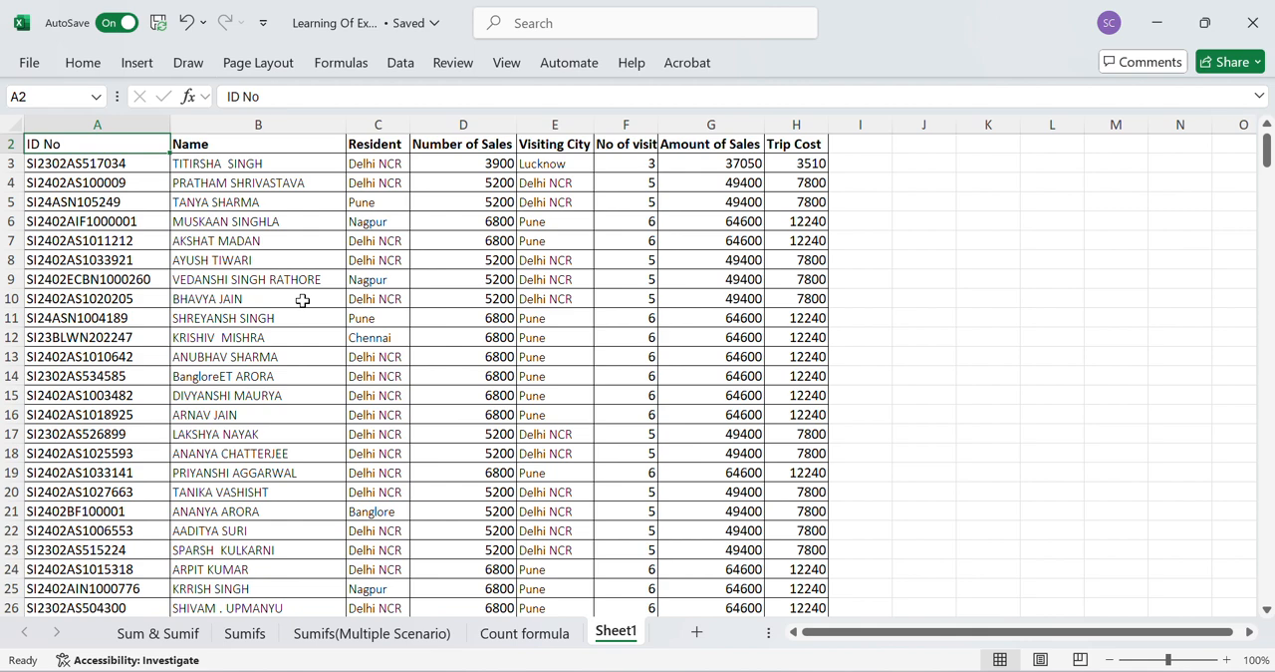
{"action": "key", "text": "ctrl+Right"}
{"action": "key", "text": "ctrl+Left"}
{"action": "key", "text": "ctrl+shift+Right"}
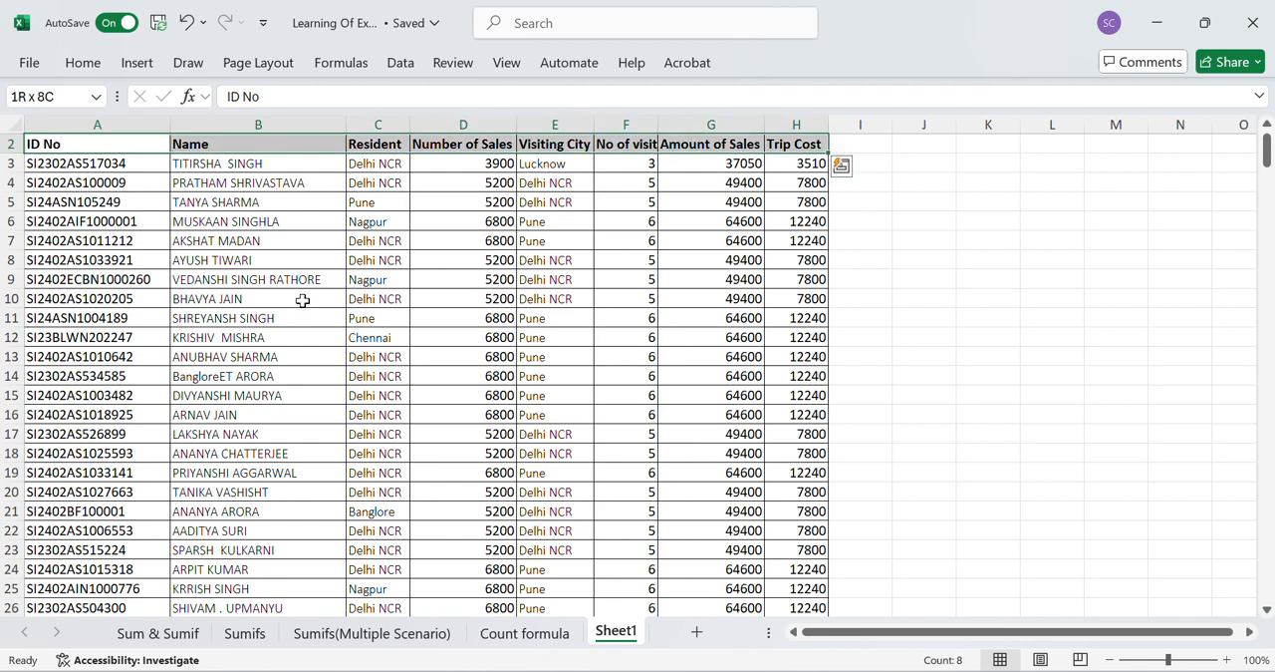
{"action": "key", "text": "Down"}
{"action": "key", "text": "Down"}
{"action": "key", "text": "Down"}
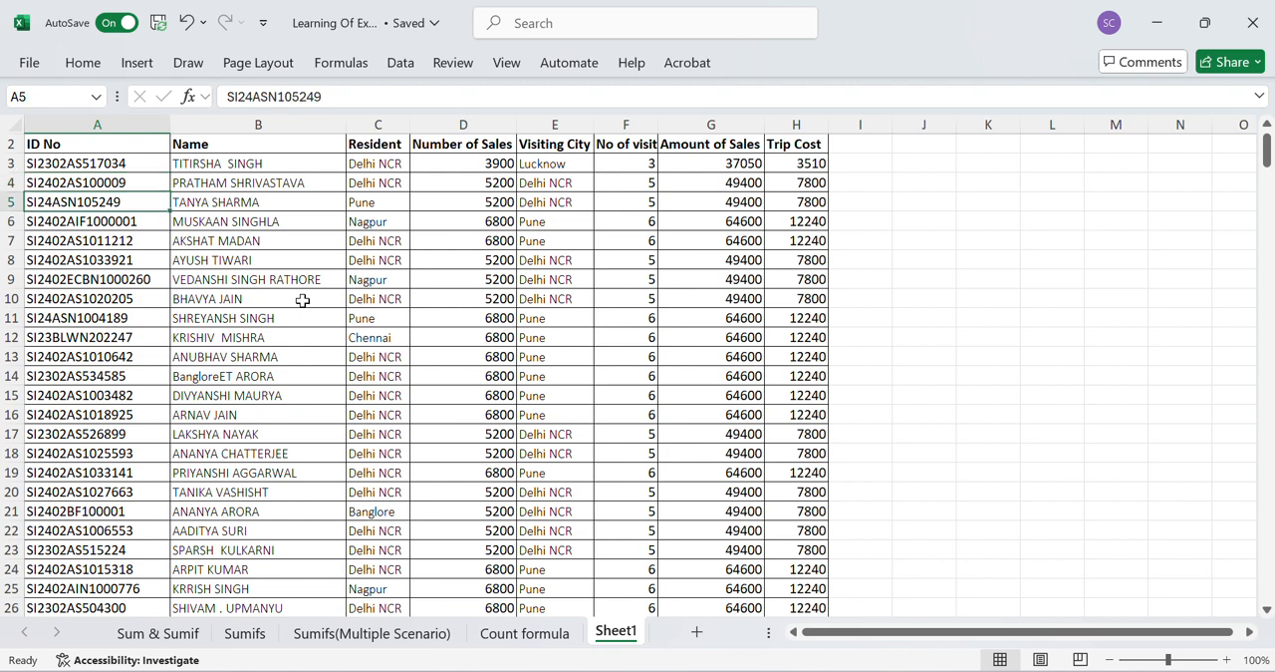
{"action": "key", "text": "Up"}
{"action": "key", "text": "Up"}
{"action": "key", "text": "Up"}
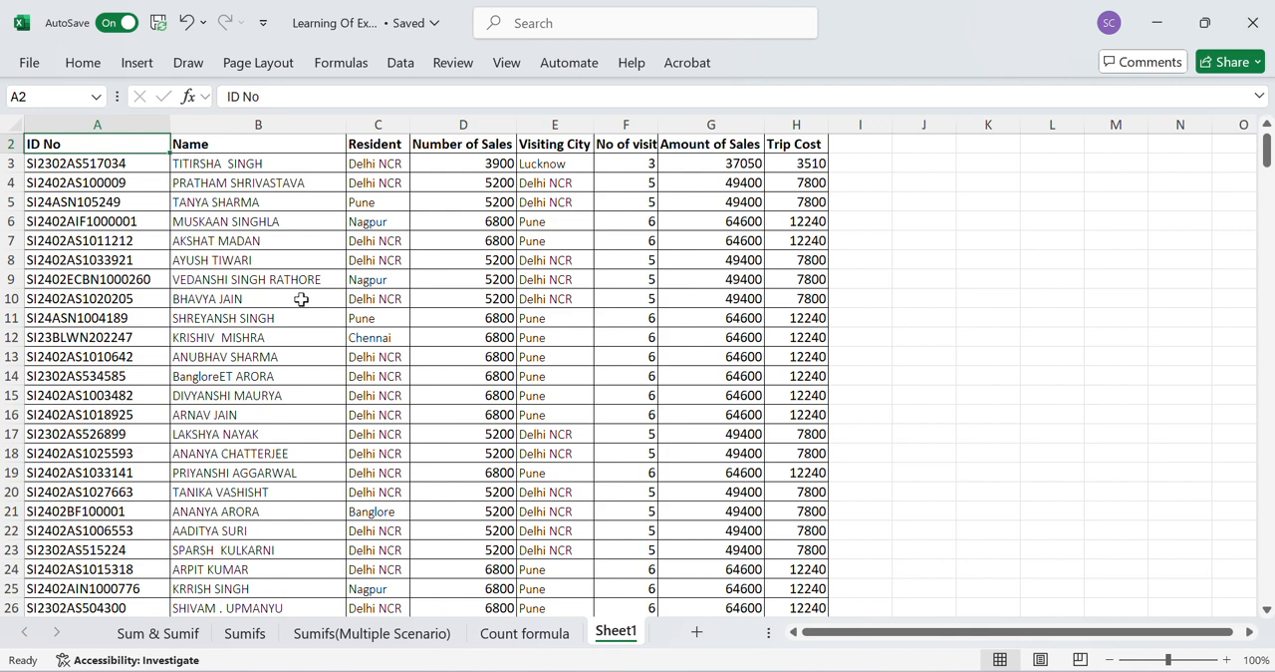
- Start a PivotTable from the sales table, beginning at header cell A2, and check how far its source range extends
{"action": "left_click", "coordinate": [368, 161]}
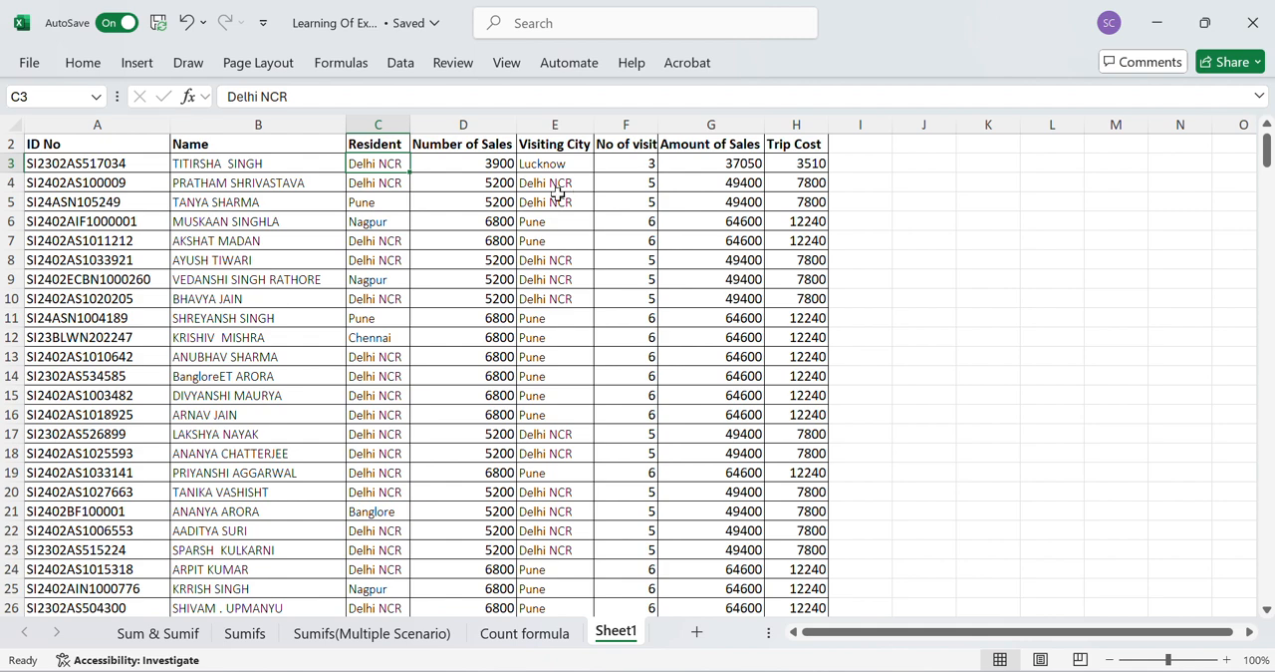
{"action": "left_click", "coordinate": [243, 182]}
{"action": "key", "text": "Left"}
{"action": "key", "text": "Up"}
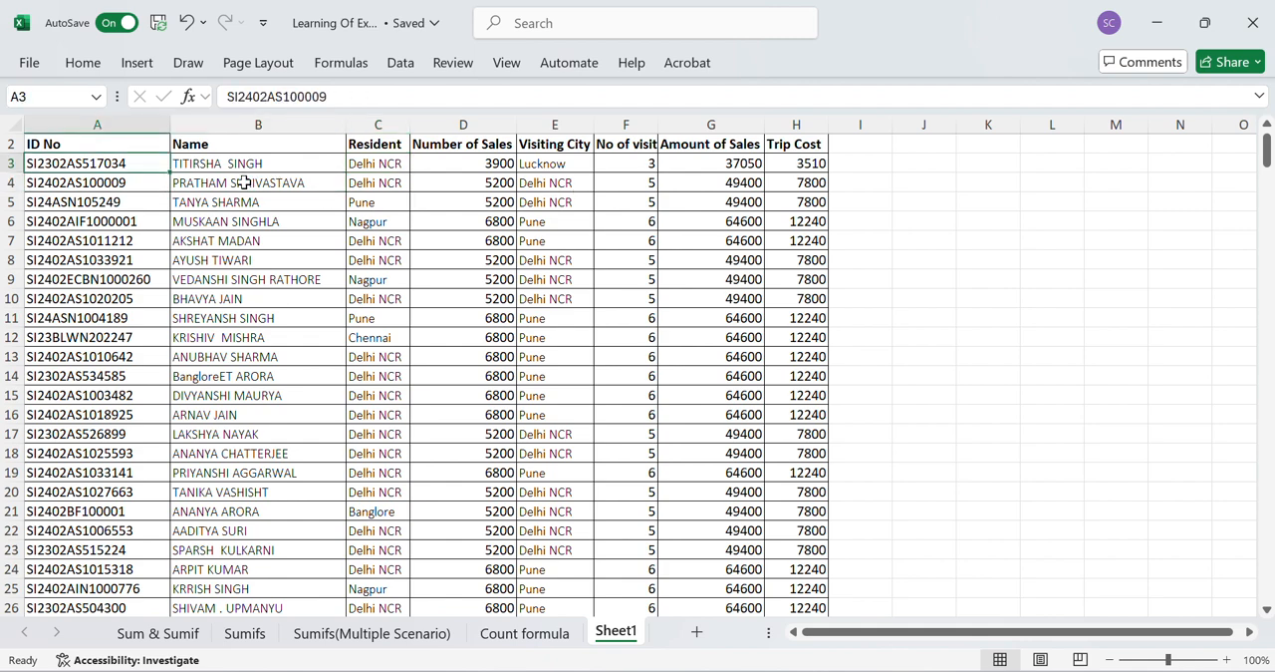
{"action": "key", "text": "Up"}
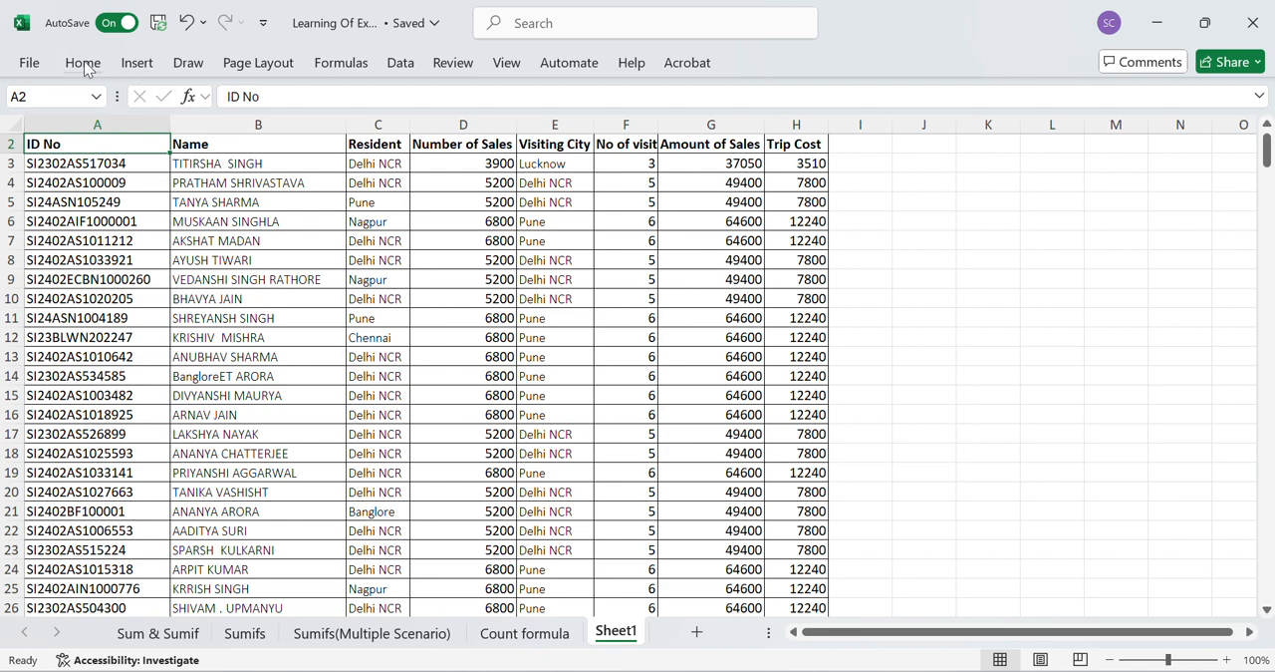
{"action": "left_click", "coordinate": [138, 65]}
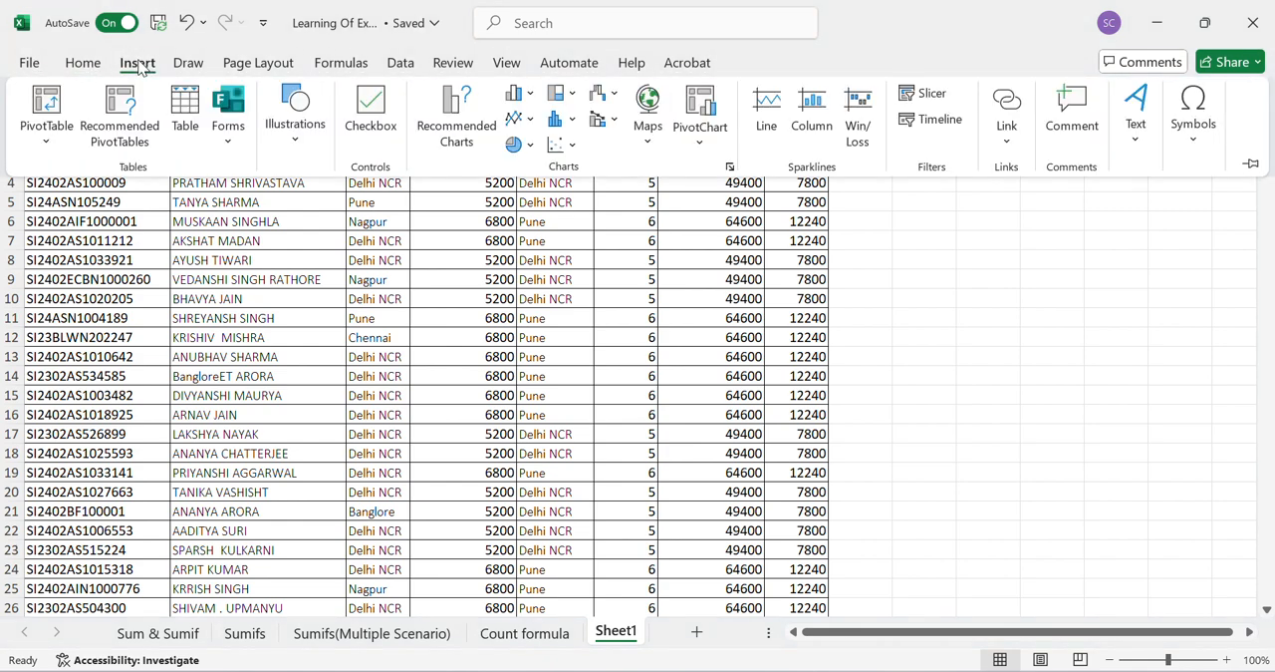
{"action": "left_click", "coordinate": [40, 105]}
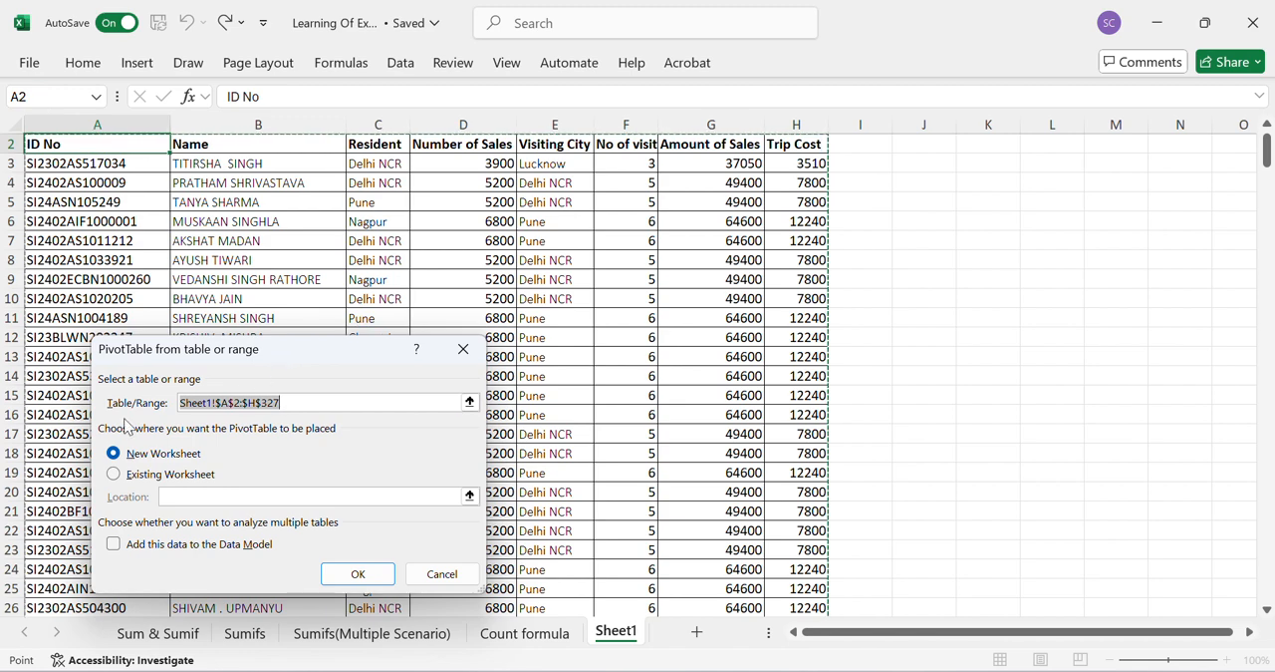
{"action": "scroll", "coordinate": [350, 266], "scroll_direction": "down", "scroll_amount": 20}
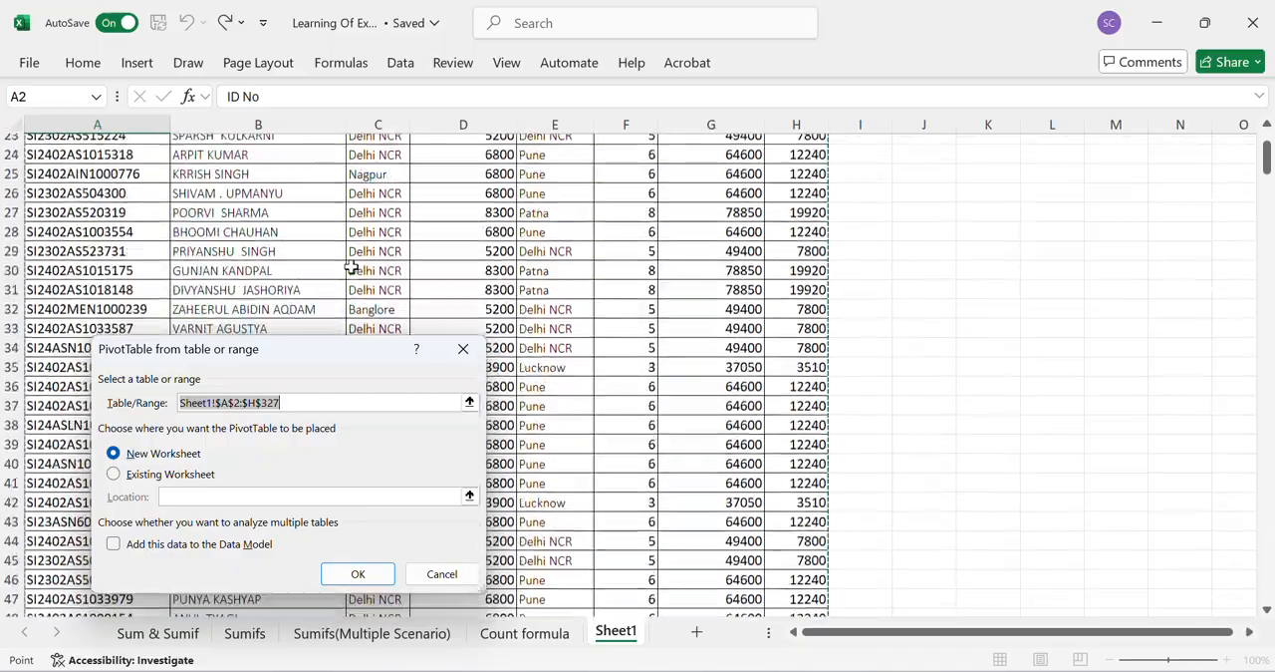
{"action": "scroll", "coordinate": [351, 266], "scroll_direction": "down", "scroll_amount": 20}
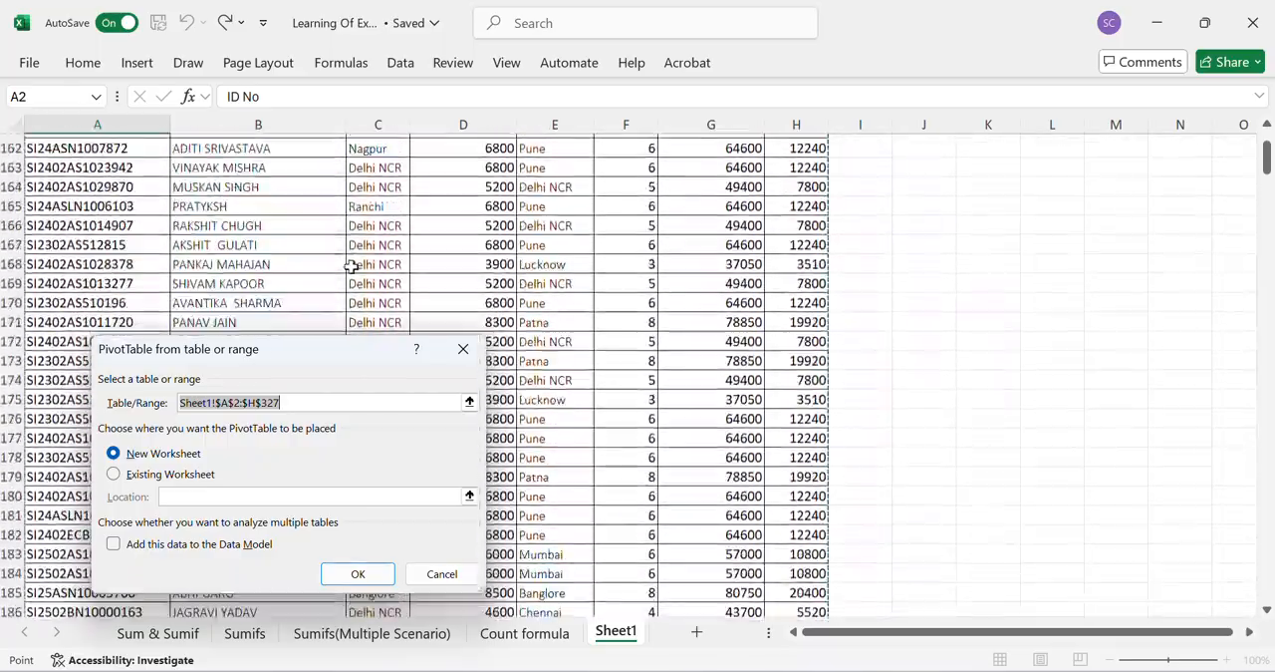
{"action": "scroll", "coordinate": [351, 266], "scroll_direction": "down", "scroll_amount": 20}
{"action": "scroll", "coordinate": [353, 265], "scroll_direction": "up", "scroll_amount": 5}
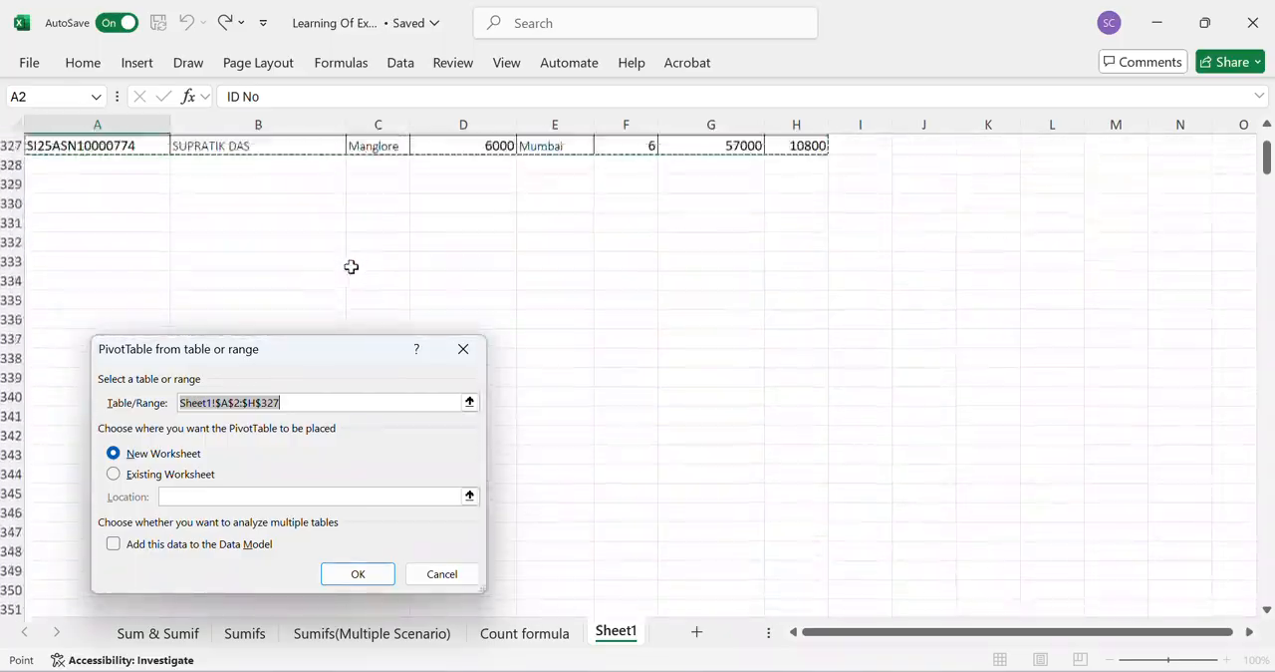
{"action": "scroll", "coordinate": [379, 368], "scroll_direction": "up", "scroll_amount": 1}
- Reselect the full sales table, Sheet1!$A$2:$H$327, as the PivotTable's source range
{"action": "left_click", "coordinate": [469, 401]}
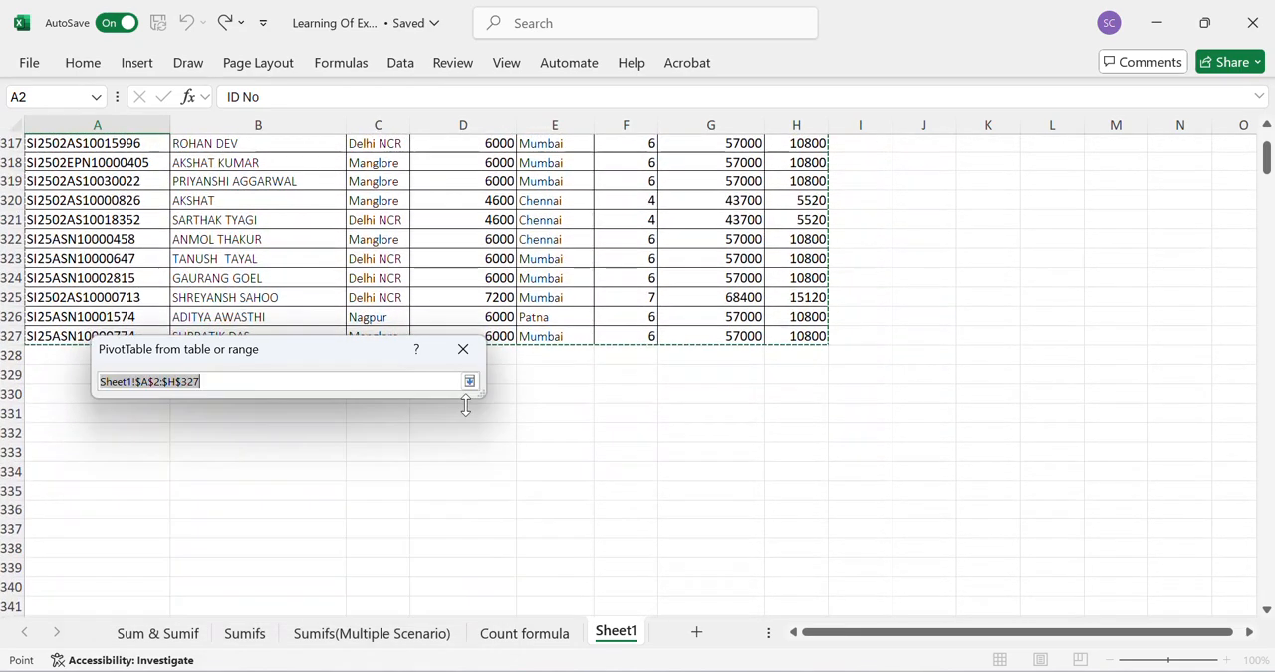
{"action": "left_click", "coordinate": [183, 187]}
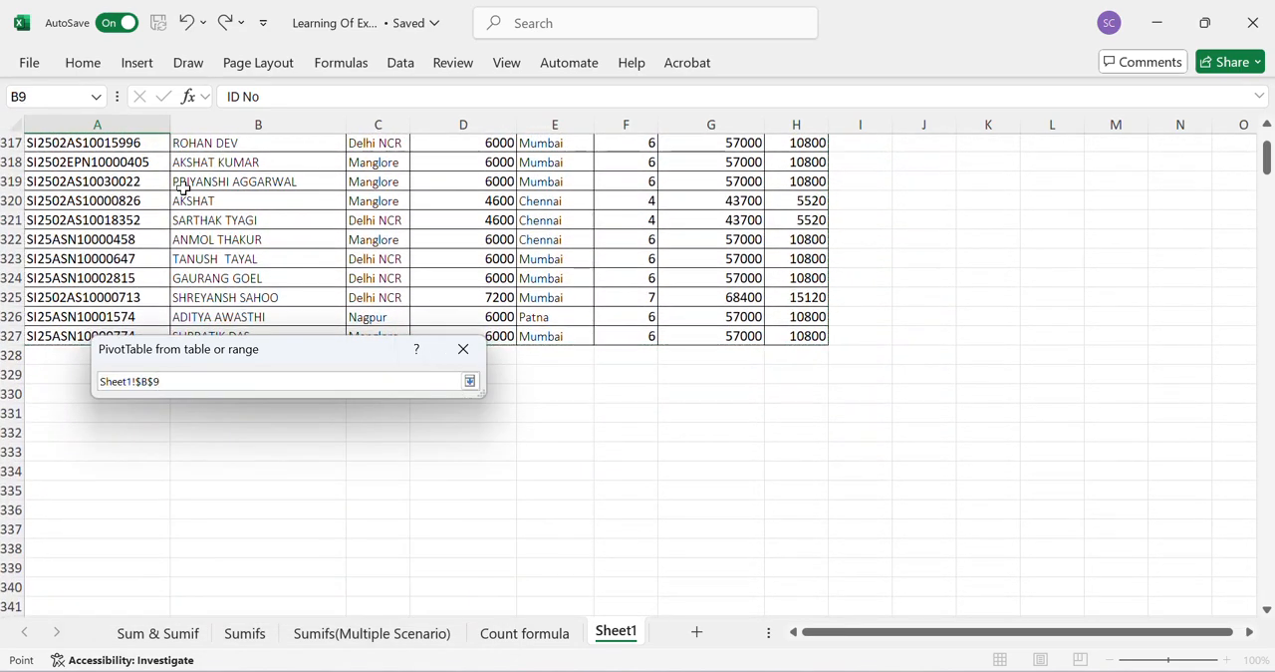
{"action": "left_click", "coordinate": [116, 187]}
{"action": "scroll", "coordinate": [117, 188], "scroll_direction": "up", "scroll_amount": 10}
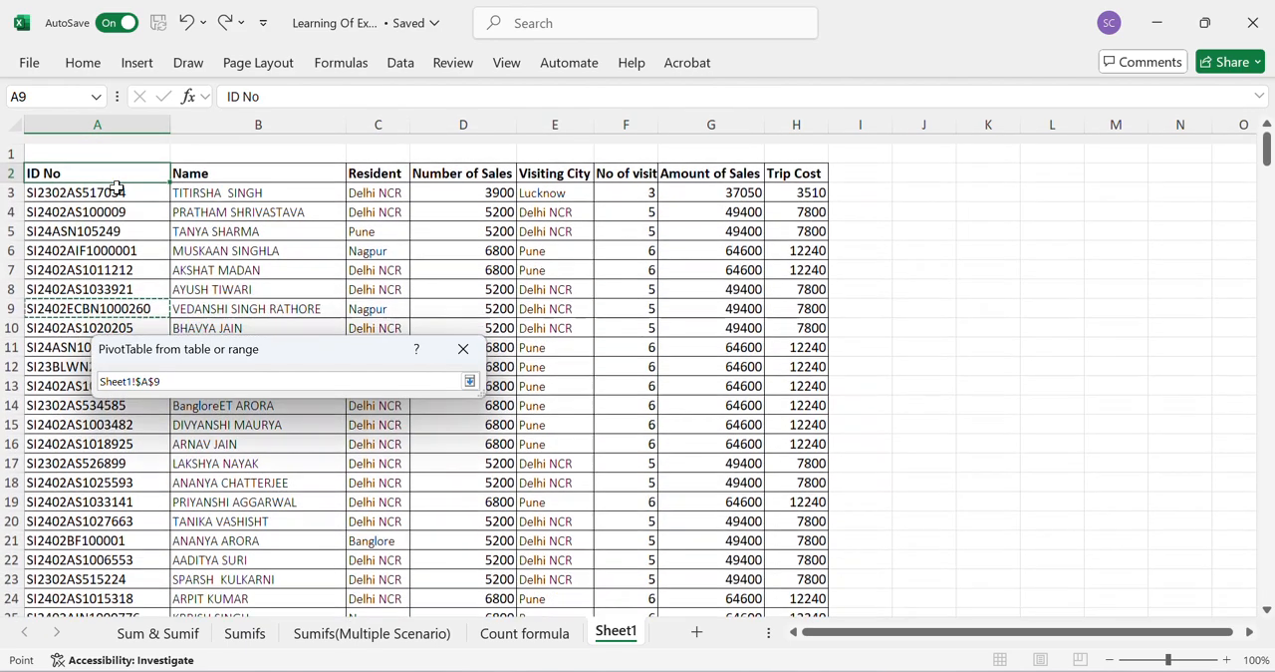
{"action": "left_click", "coordinate": [50, 162]}
{"action": "key", "text": "shift+Right"}
{"action": "key", "text": "shift+Right"}
{"action": "key", "text": "shift+Right"}
{"action": "key", "text": "shift+Right"}
{"action": "key", "text": "shift+Right"}
{"action": "key", "text": "shift+Right"}
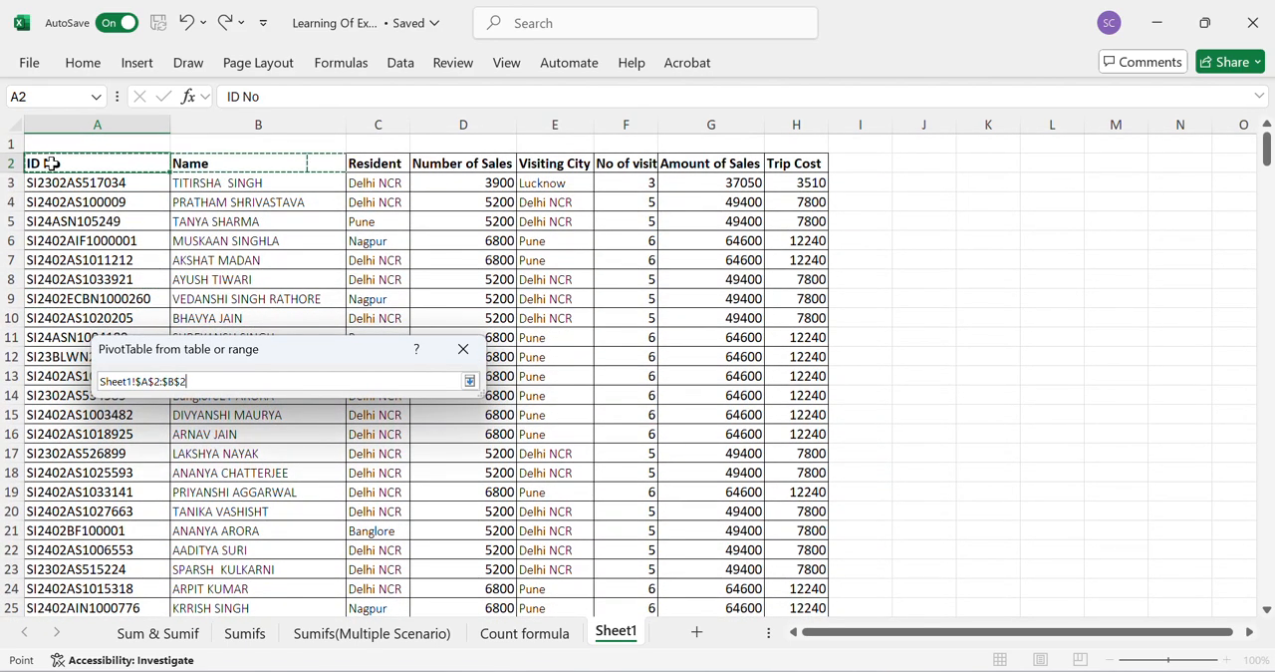
{"action": "key", "text": "shift+Right"}
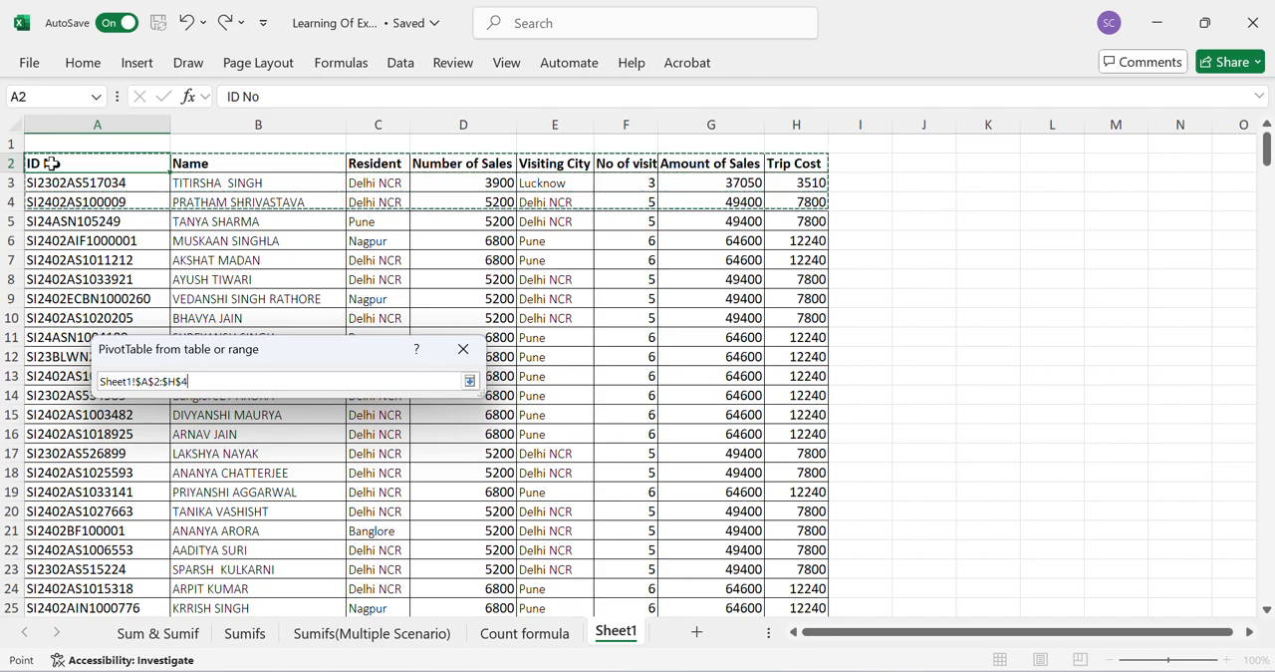
{"action": "key", "text": "ctrl+shift+Down"}
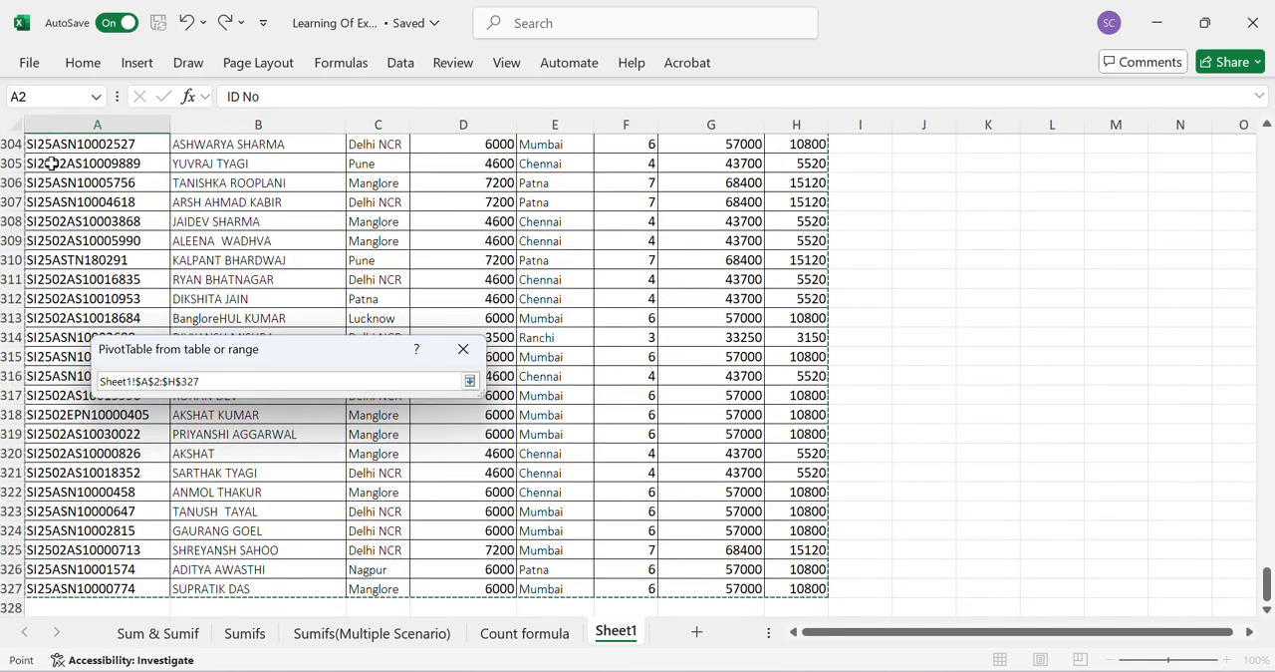
{"action": "left_click", "coordinate": [469, 381]}
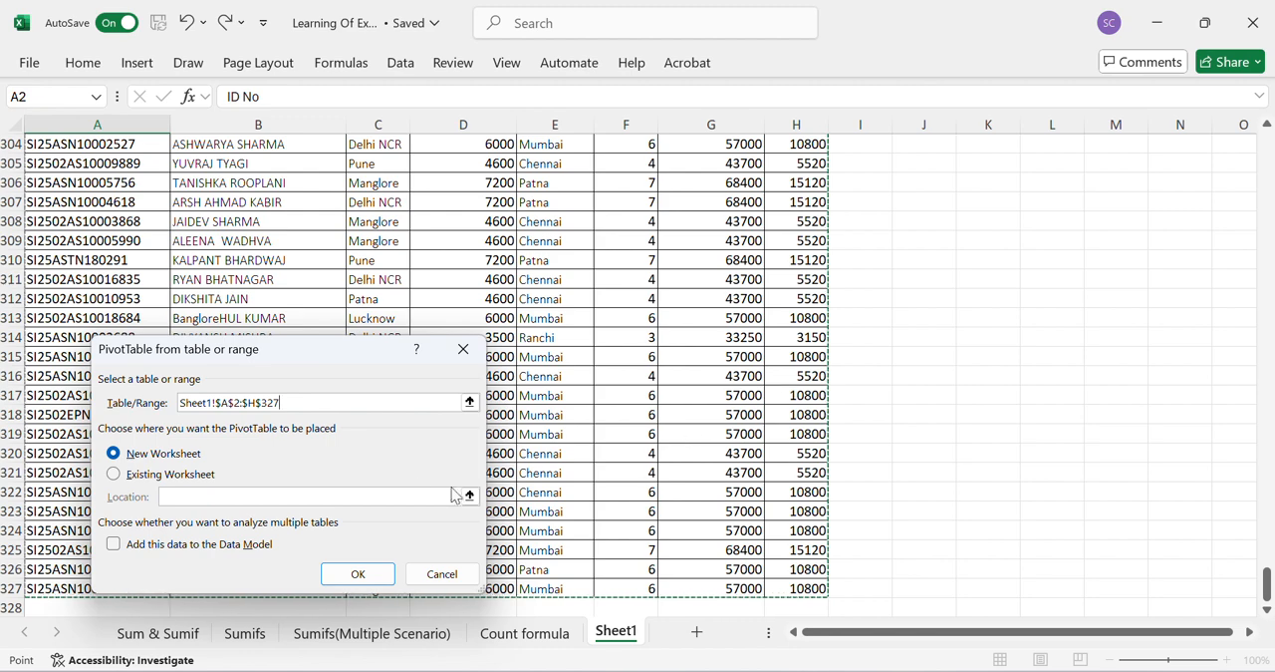
- Place the PivotTable on the existing worksheet, with its location starting at cell L2 of Sheet1
{"action": "left_click", "coordinate": [139, 478]}
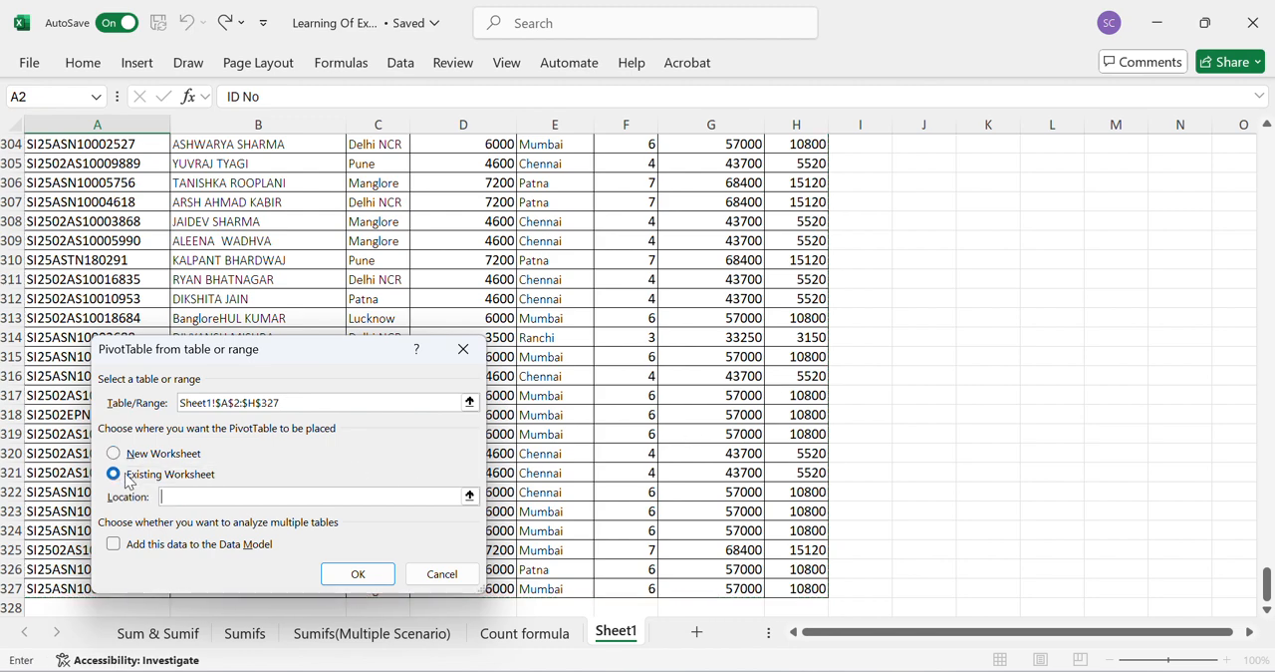
{"action": "scroll", "coordinate": [1088, 319], "scroll_direction": "right", "scroll_amount": 3}
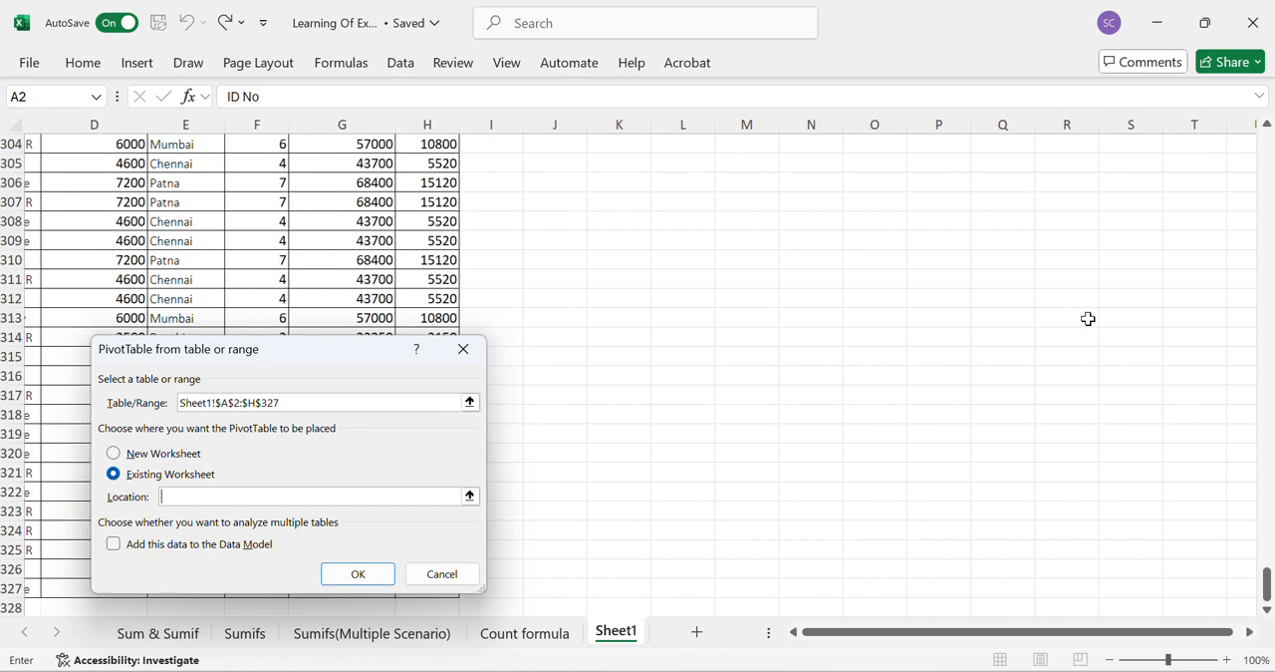
{"action": "scroll", "coordinate": [1088, 319], "scroll_direction": "up", "scroll_amount": 5}
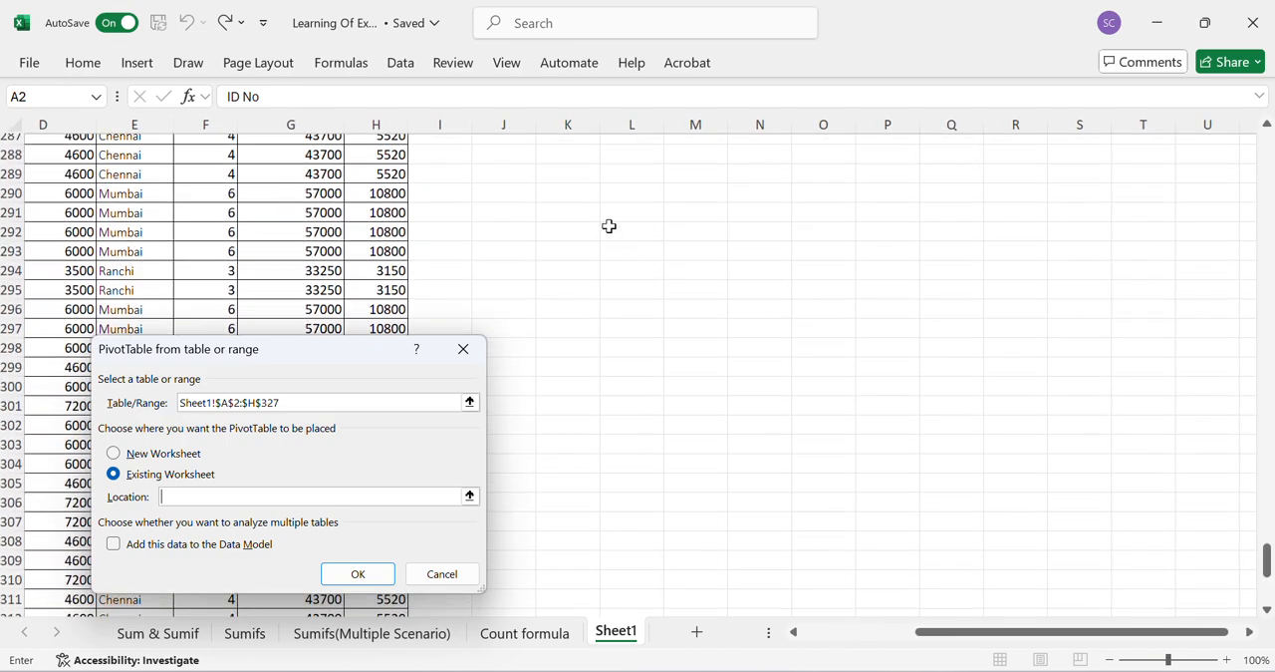
{"action": "left_click", "coordinate": [631, 181]}
{"action": "key", "text": "Up"}
{"action": "key", "text": "Up"}
{"action": "key", "text": "Up"}
{"action": "key", "text": "Up"}
{"action": "key", "text": "Up"}
{"action": "key", "text": "Up"}
{"action": "key", "text": "Up"}
{"action": "key", "text": "Up"}
{"action": "key", "text": "Up"}
{"action": "key", "text": "Up"}
{"action": "key", "text": "Up"}
{"action": "key", "text": "Up"}
{"action": "key", "text": "Up"}
{"action": "key", "text": "Up"}
{"action": "key", "text": "Up"}
{"action": "key", "text": "Up"}
{"action": "key", "text": "Up"}
{"action": "key", "text": "Up"}
{"action": "key", "text": "Up"}
{"action": "key", "text": "Up"}
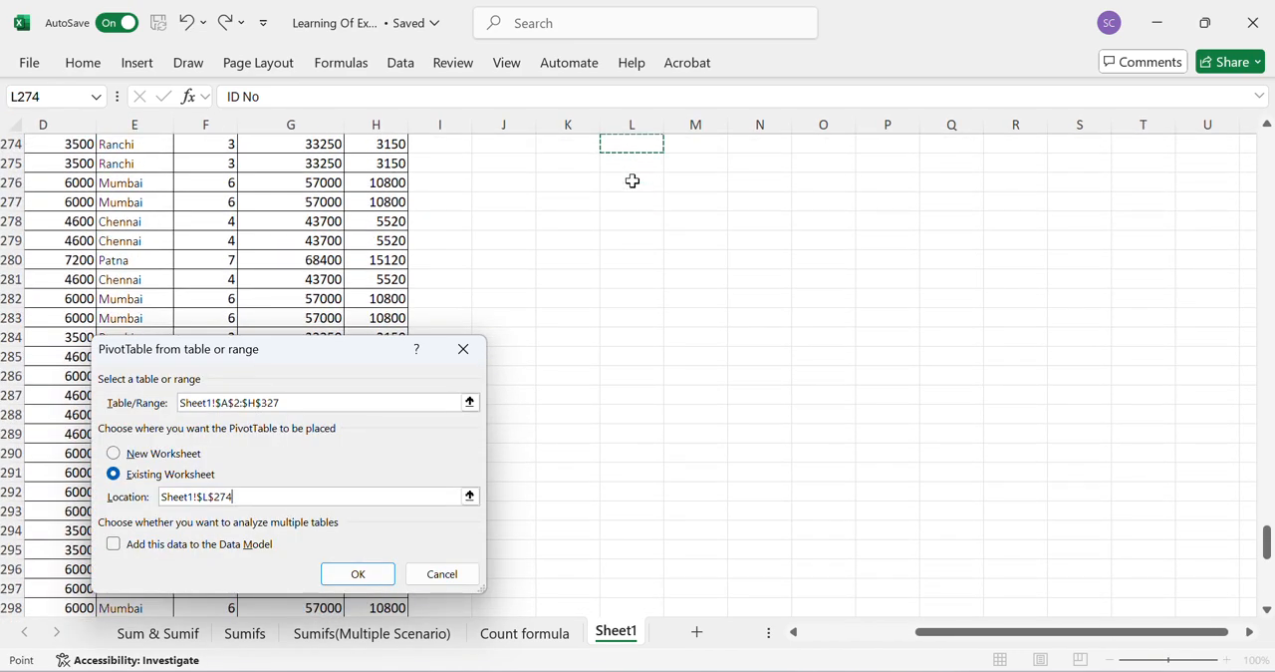
{"action": "key", "text": "Up"}
{"action": "key", "text": "Up"}
{"action": "key", "text": "Up"}
{"action": "key", "text": "Up"}
{"action": "key", "text": "Up"}
{"action": "key", "text": "Up"}
{"action": "key", "text": "Up"}
{"action": "key", "text": "Up"}
{"action": "key", "text": "Up"}
{"action": "key", "text": "Up"}
{"action": "key", "text": "Up"}
{"action": "key", "text": "Up"}
{"action": "key", "text": "ctrl+Up"}
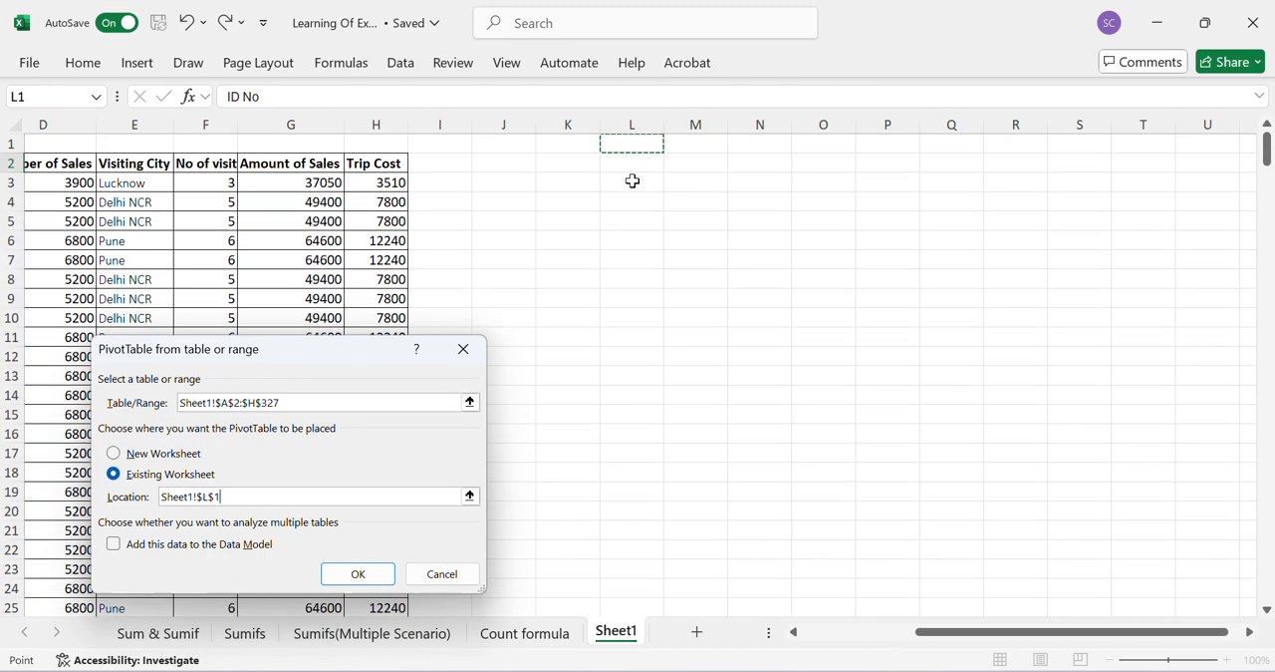
{"action": "key", "text": "Down"}
- Extend the PivotTable location to Sheet1!$L$2:$W$27 and create the PivotTable
{"action": "key", "text": "shift+Right"}
{"action": "key", "text": "shift+Right"}
{"action": "key", "text": "shift+Right"}
{"action": "key", "text": "shift+Right"}
{"action": "key", "text": "shift+Right"}
{"action": "key", "text": "shift+Right"}
{"action": "key", "text": "shift+Right"}
{"action": "key", "text": "shift+Right"}
{"action": "key", "text": "shift+Right"}
{"action": "key", "text": "shift+Right"}
{"action": "key", "text": "shift+Right"}
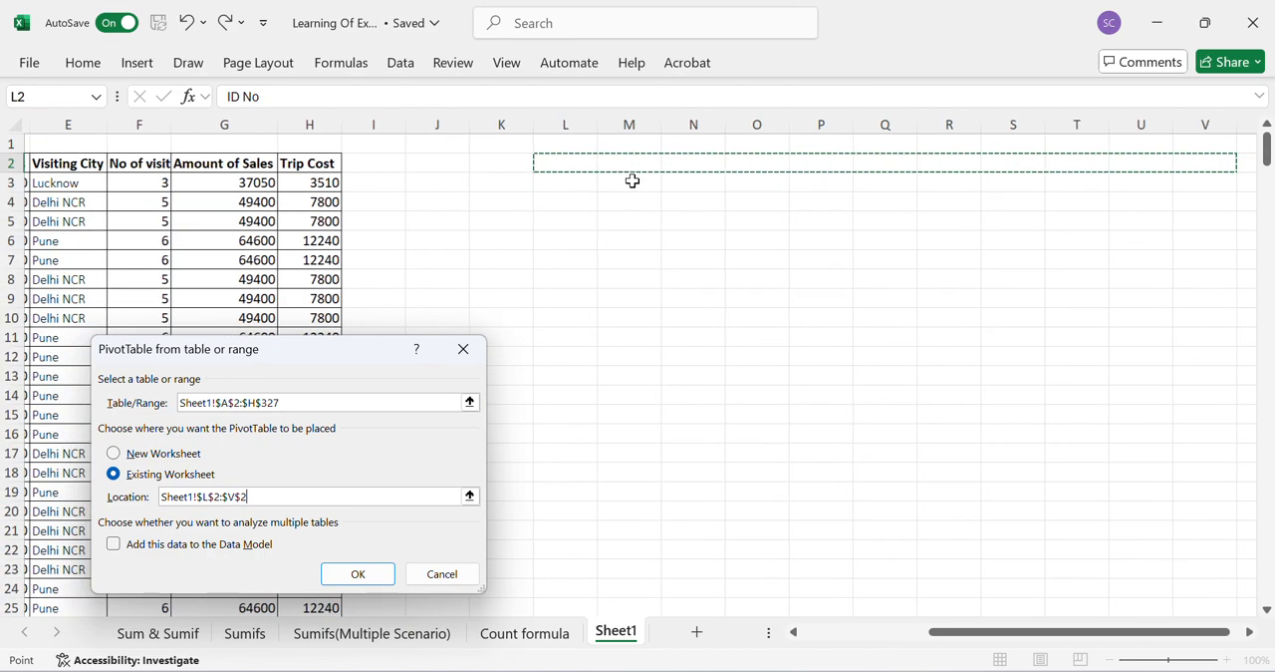
{"action": "key", "text": "shift+Down"}
{"action": "key", "text": "shift+Down"}
{"action": "key", "text": "shift+Down"}
{"action": "key", "text": "shift+Down"}
{"action": "key", "text": "shift+Down"}
{"action": "key", "text": "shift+Down"}
{"action": "key", "text": "shift+Down"}
{"action": "key", "text": "shift+Down"}
{"action": "key", "text": "shift+Down"}
{"action": "key", "text": "shift+Down"}
{"action": "key", "text": "shift+Down"}
{"action": "key", "text": "shift+Down"}
{"action": "key", "text": "shift+Down"}
{"action": "key", "text": "shift+Down"}
{"action": "key", "text": "shift+Down"}
{"action": "key", "text": "shift+Down"}
{"action": "key", "text": "shift+Down"}
{"action": "key", "text": "shift+Down"}
{"action": "key", "text": "shift+Down"}
{"action": "key", "text": "shift+Down"}
{"action": "key", "text": "shift+Down"}
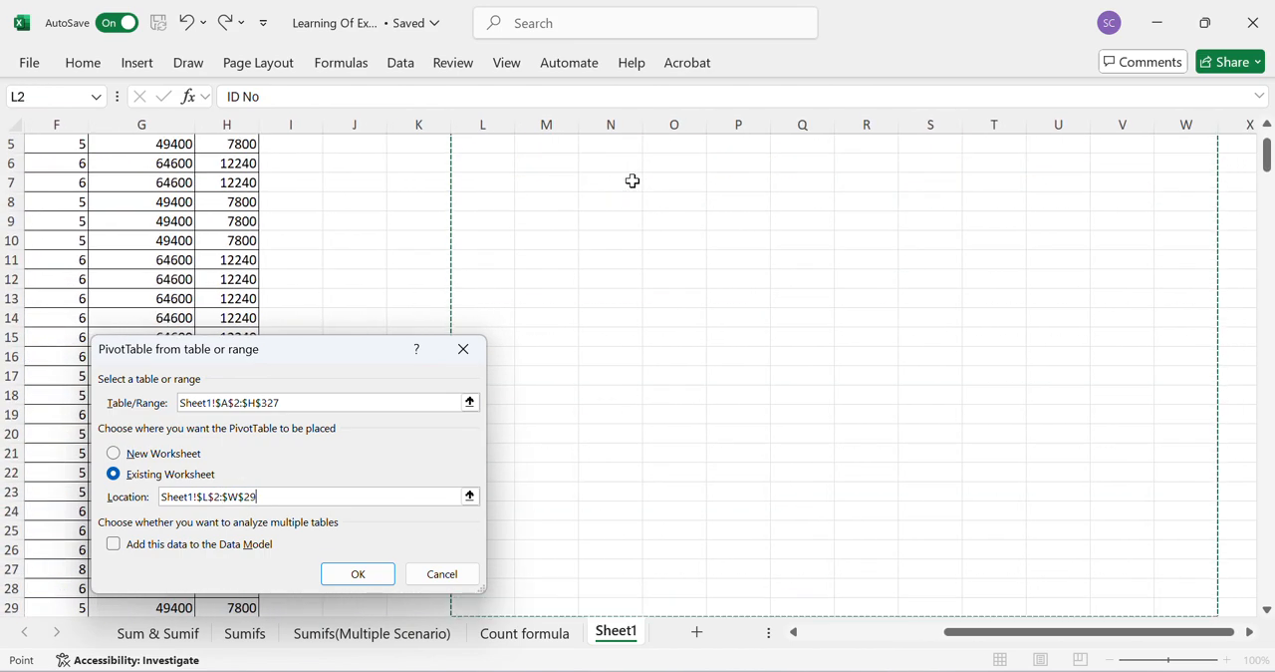
{"action": "left_click", "coordinate": [360, 575]}
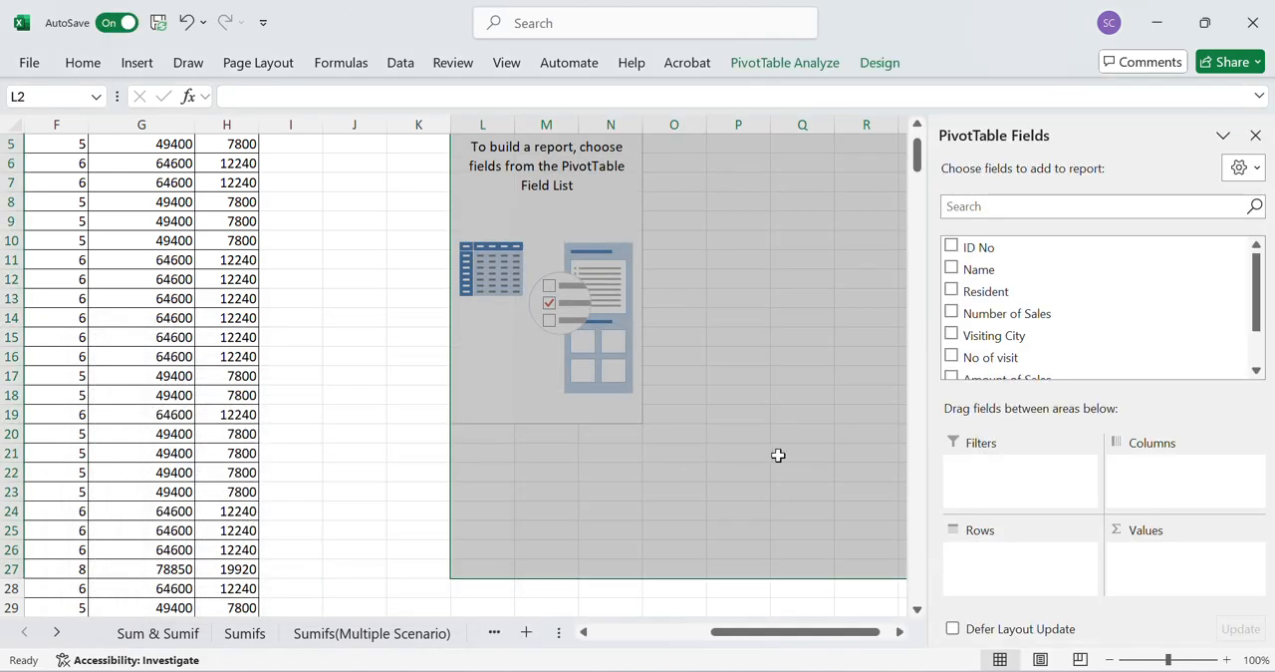
- Lay out the PivotTable with Resident as rows, Visiting City as columns and the sum of No of visit as values
{"action": "scroll", "coordinate": [777, 456], "scroll_direction": "right", "scroll_amount": 3}
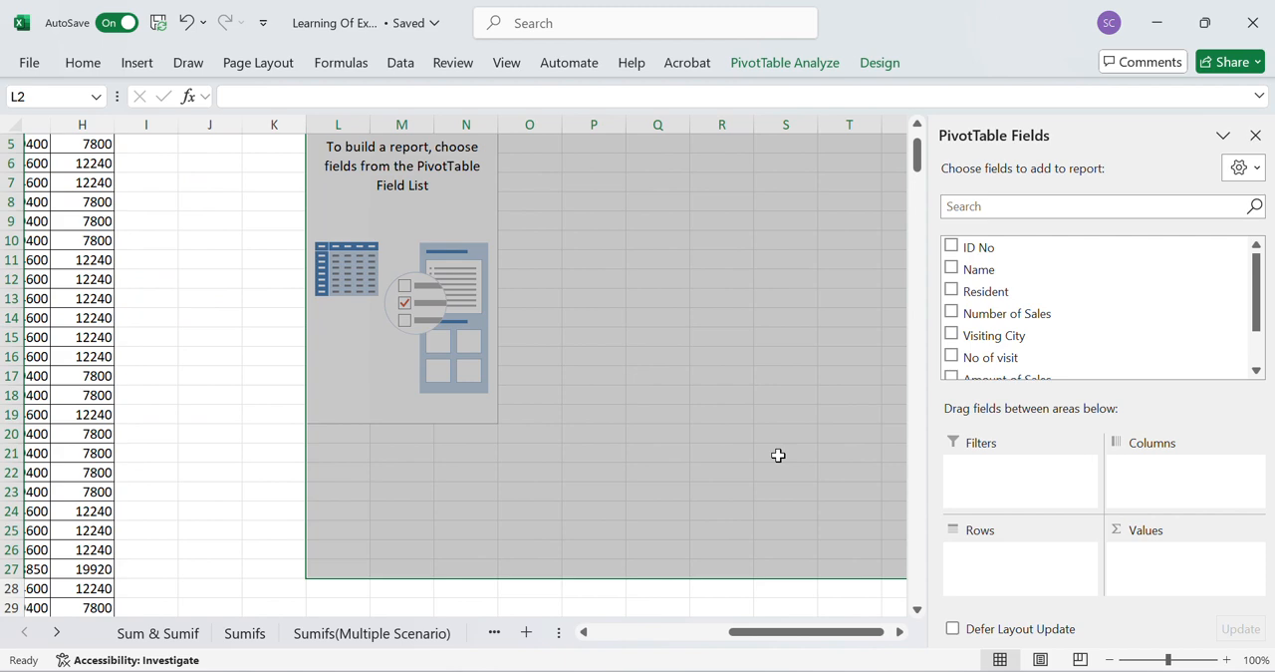
{"action": "scroll", "coordinate": [778, 454], "scroll_direction": "up", "scroll_amount": 2}
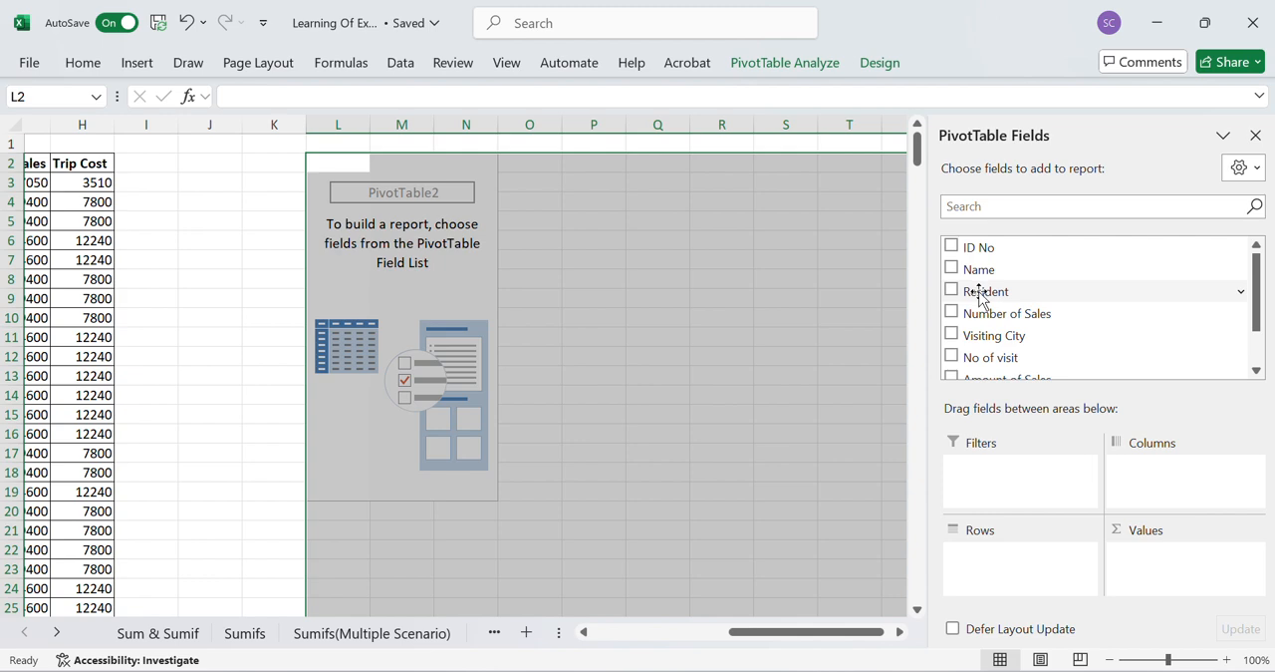
{"action": "left_click_drag", "start_coordinate": [982, 292], "coordinate": [1001, 563]}
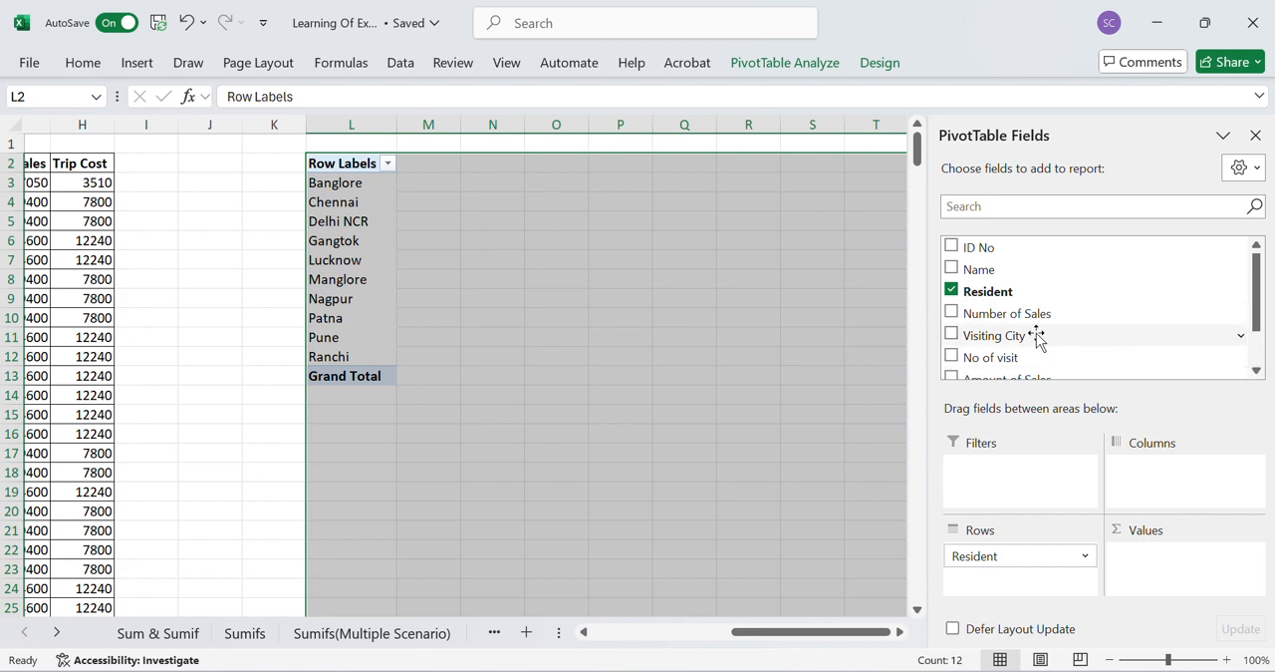
{"action": "left_click_drag", "start_coordinate": [1037, 339], "coordinate": [1178, 474]}
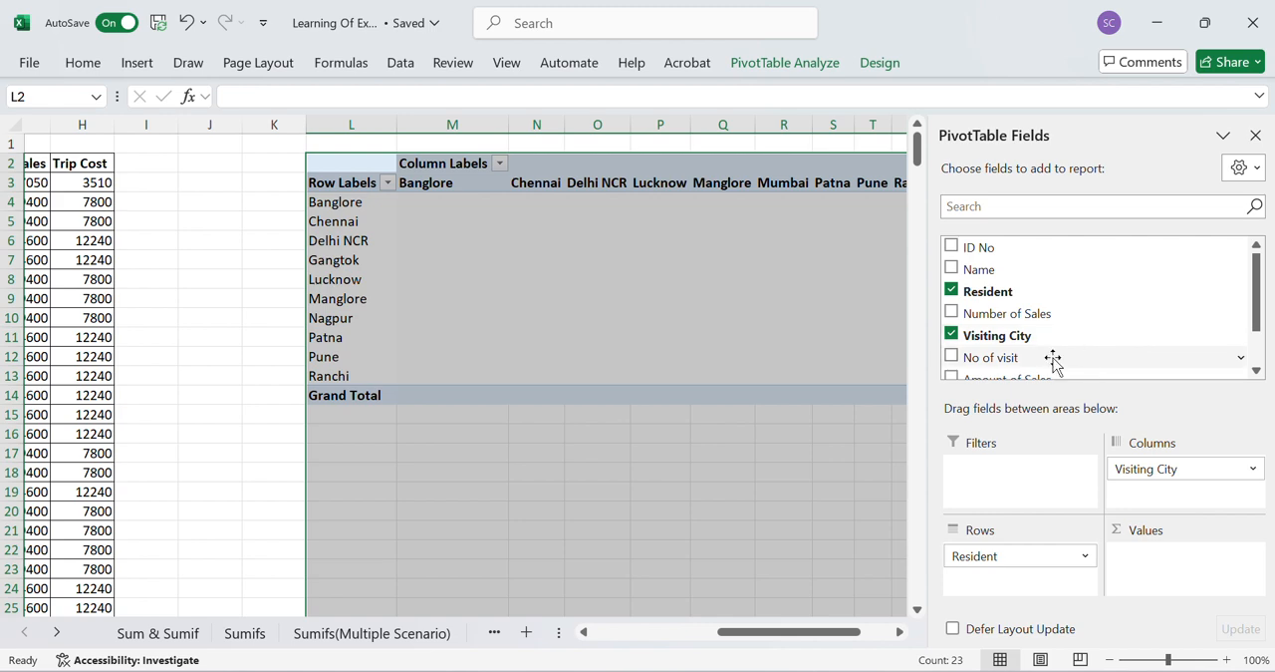
{"action": "left_click_drag", "start_coordinate": [1053, 360], "coordinate": [1179, 566]}
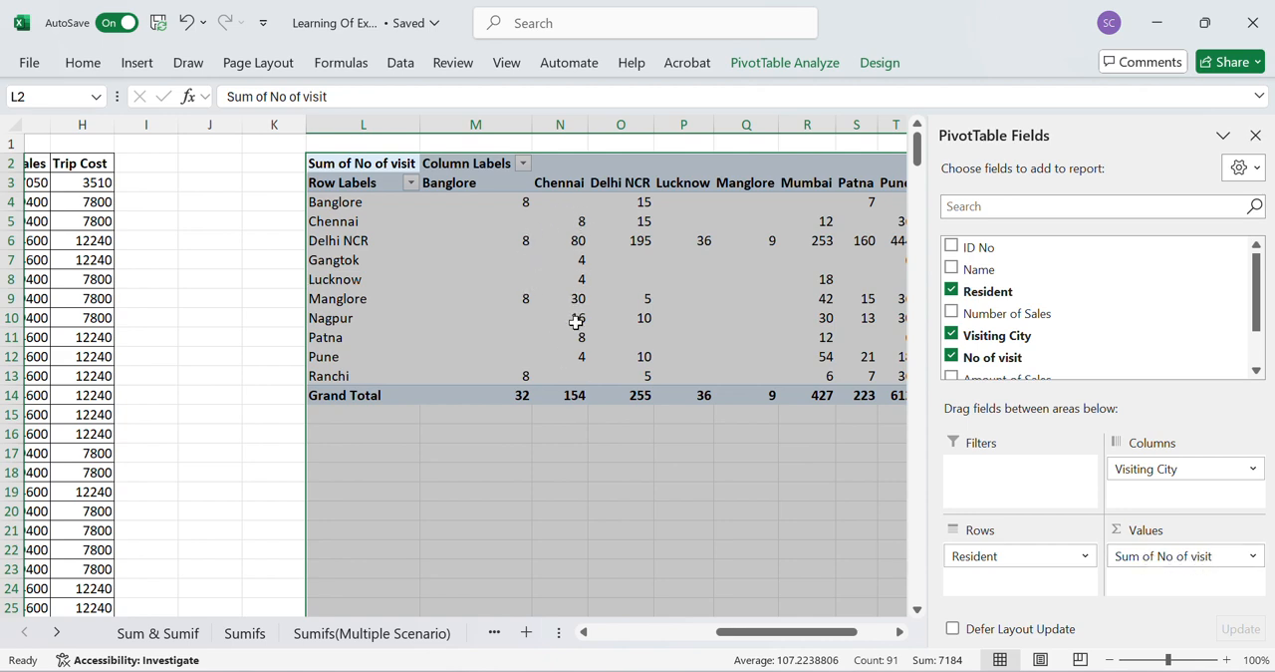
- Apply all borders to the PivotTable from the Row Labels header through the Grand Total row, L3:V14
{"action": "scroll", "coordinate": [596, 487], "scroll_direction": "right", "scroll_amount": 2}
{"action": "scroll", "coordinate": [596, 487], "scroll_direction": "right", "scroll_amount": 1}
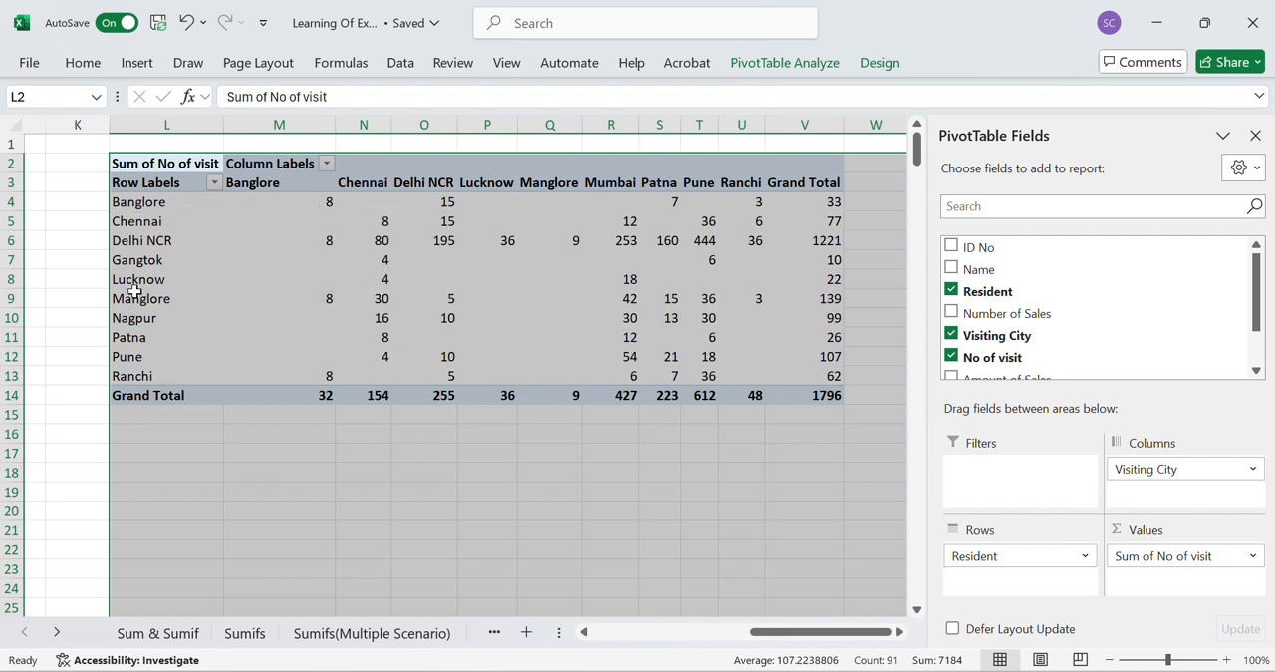
{"action": "mouse_move", "coordinate": [452, 205]}
{"action": "mouse_move", "coordinate": [757, 206]}
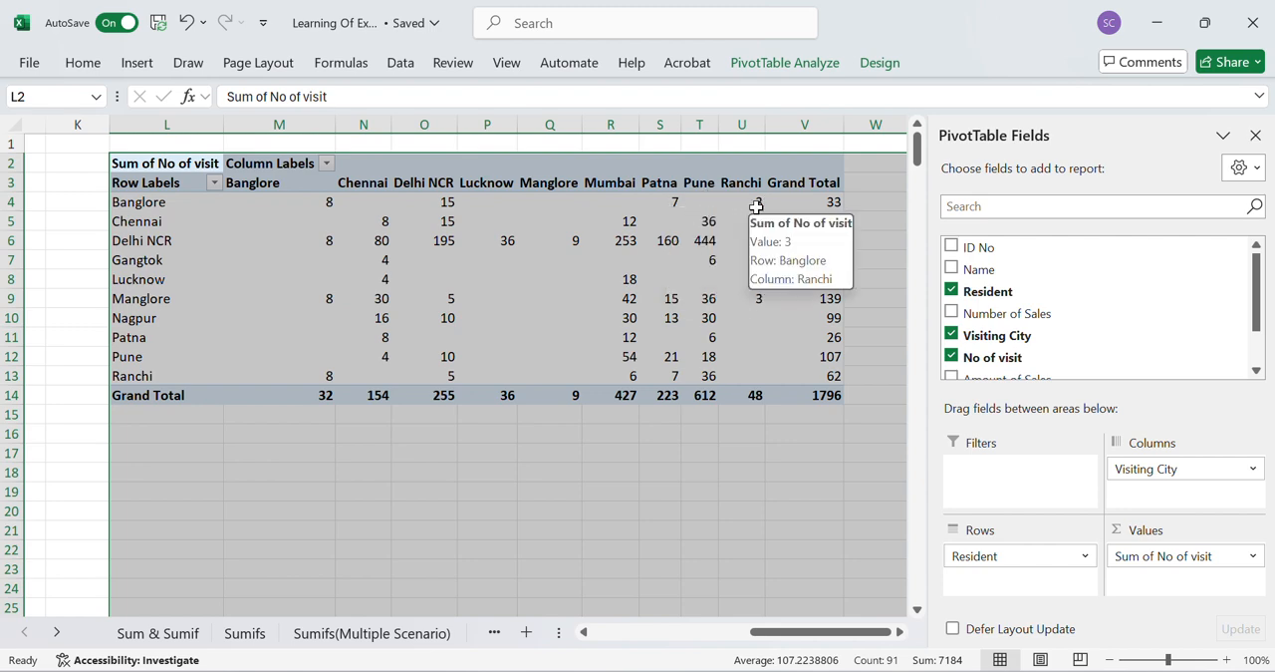
{"action": "left_click", "coordinate": [150, 204]}
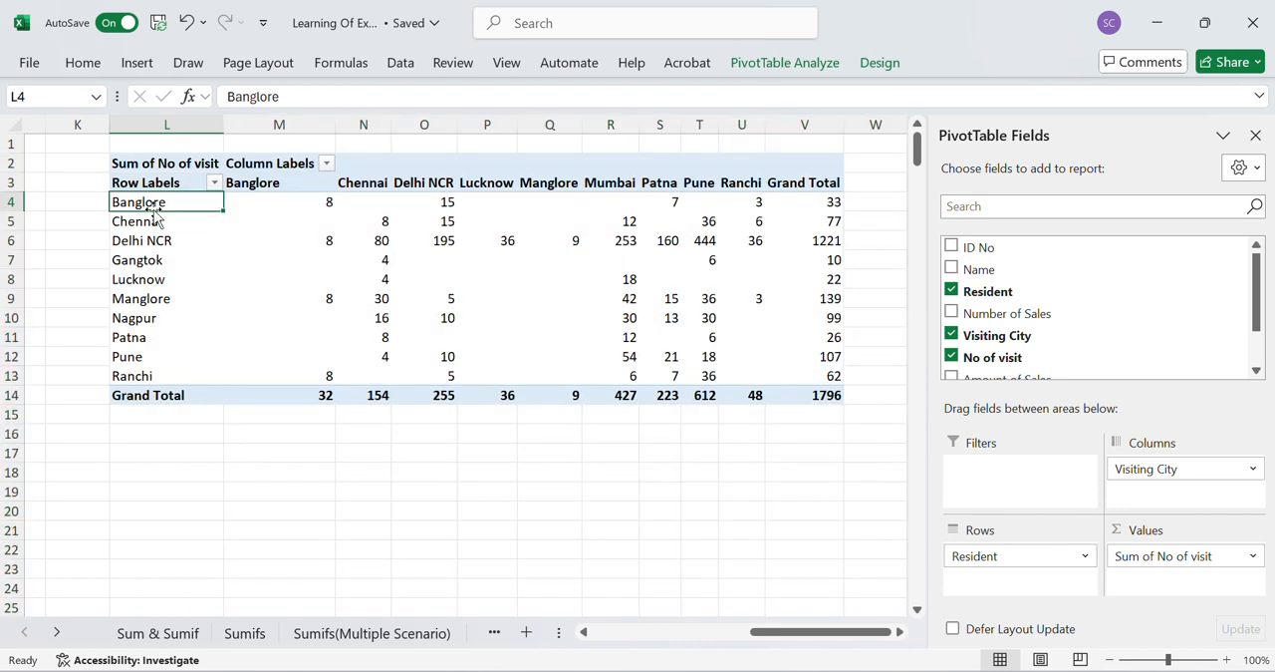
{"action": "key", "text": "shift+Right"}
{"action": "key", "text": "shift+Right"}
{"action": "key", "text": "Up"}
{"action": "key", "text": "shift+Right"}
{"action": "key", "text": "shift+Right"}
{"action": "key", "text": "shift+Right"}
{"action": "key", "text": "shift+Right"}
{"action": "key", "text": "shift+Right"}
{"action": "key", "text": "shift+Right"}
{"action": "key", "text": "shift+Right"}
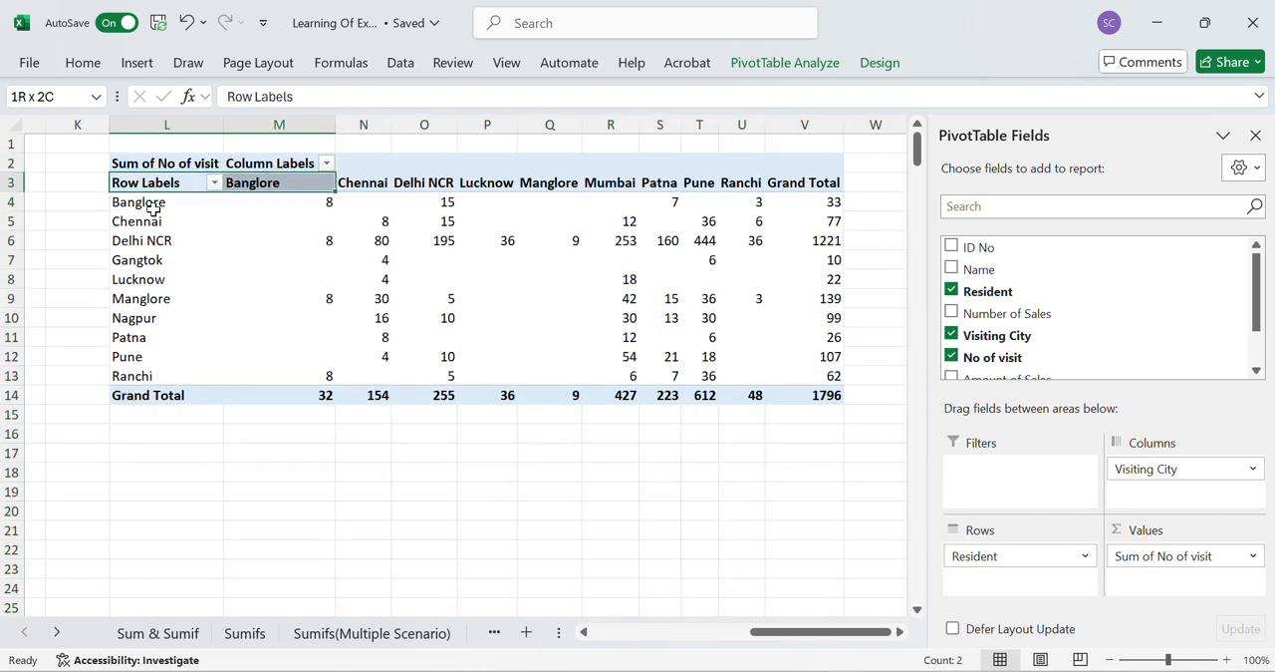
{"action": "key", "text": "shift+Right"}
{"action": "key", "text": "shift+Right"}
{"action": "key", "text": "shift+Right"}
{"action": "key", "text": "shift+Down"}
{"action": "key", "text": "shift+Down"}
{"action": "key", "text": "shift+Down"}
{"action": "key", "text": "shift+Down"}
{"action": "key", "text": "shift+Down"}
{"action": "key", "text": "shift+Down"}
{"action": "key", "text": "shift+Down"}
{"action": "key", "text": "shift+Down"}
{"action": "key", "text": "shift+Down"}
{"action": "key", "text": "shift+Down"}
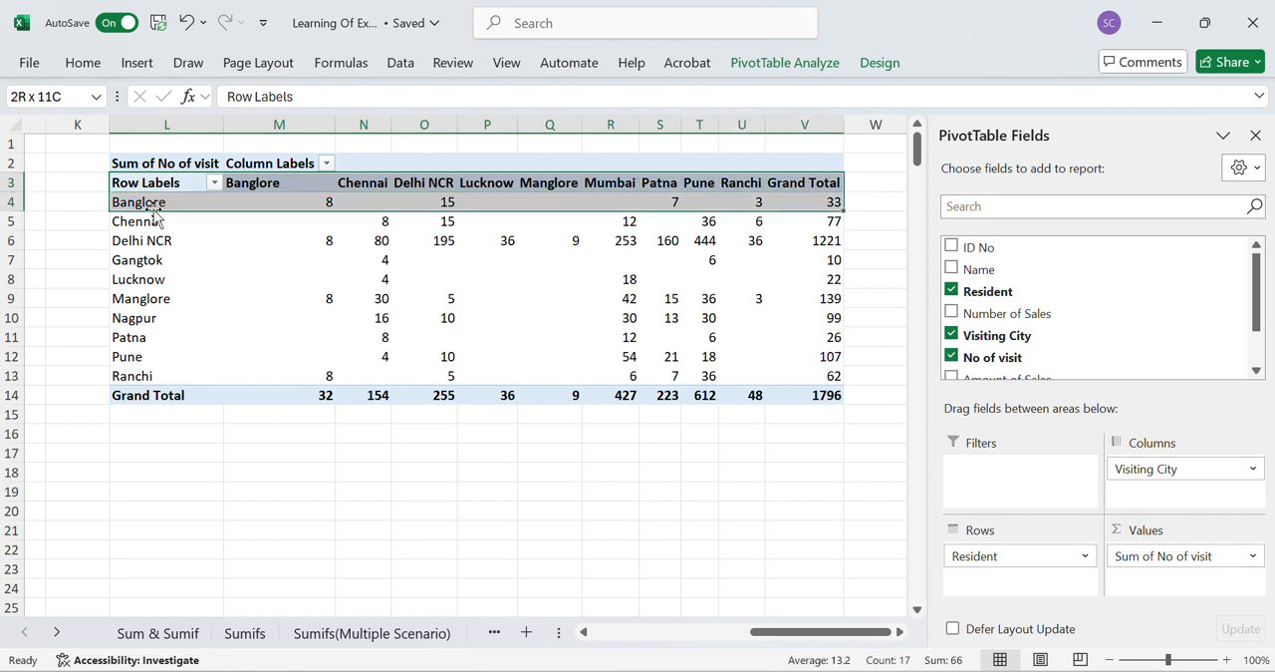
{"action": "key", "text": "shift+Down"}
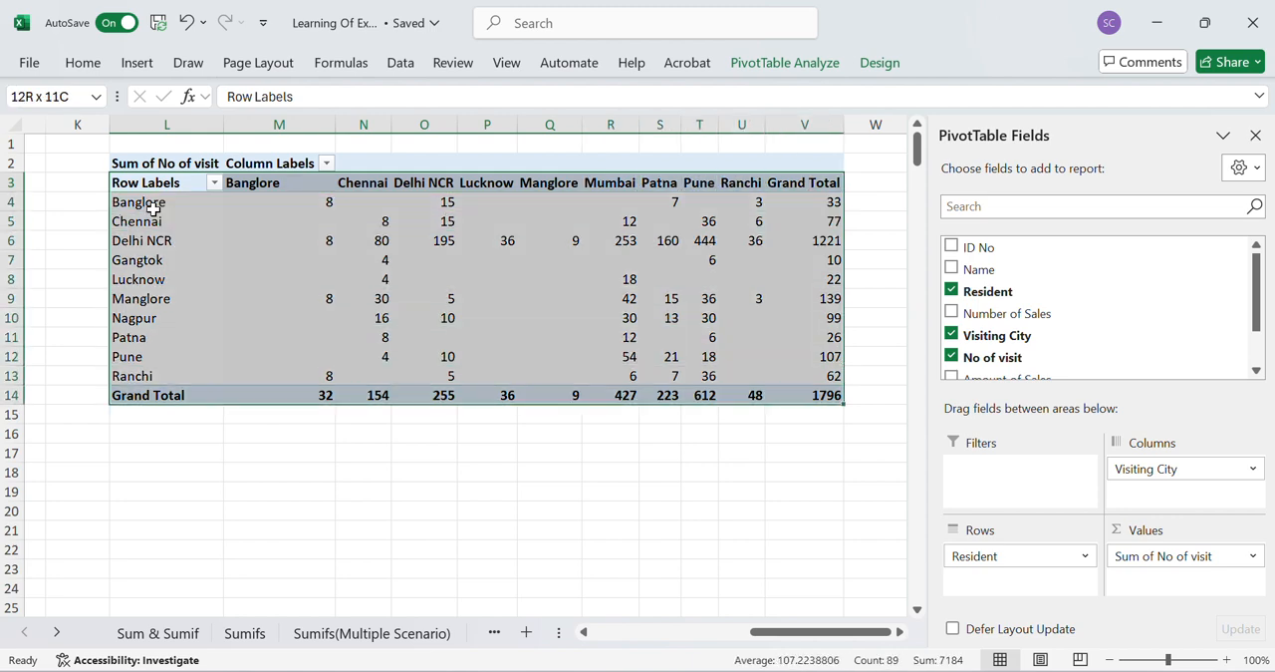
{"action": "left_click", "coordinate": [83, 63]}
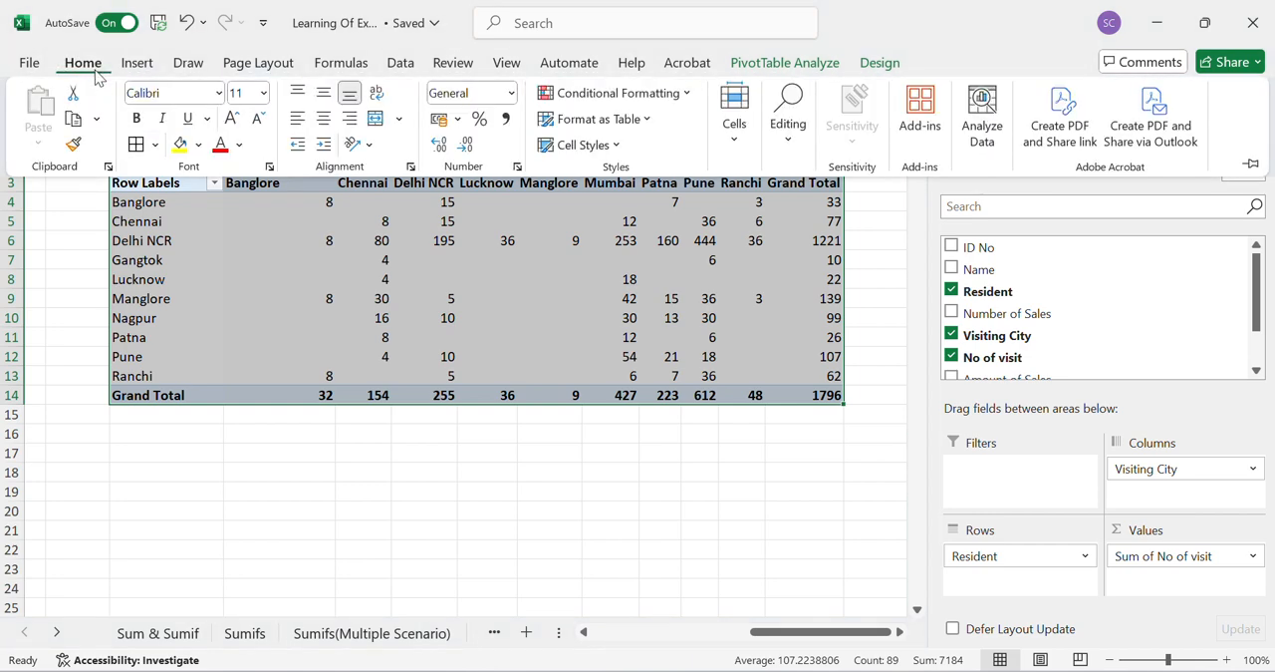
{"action": "left_click", "coordinate": [136, 143]}
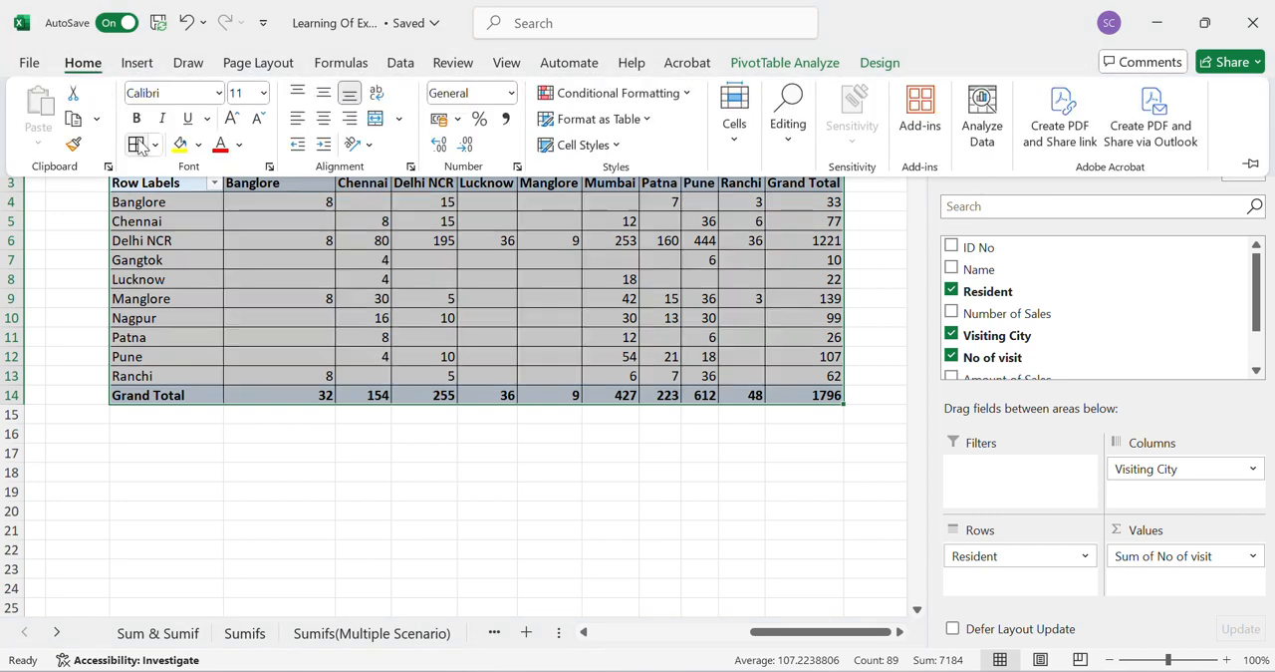
{"action": "left_click", "coordinate": [263, 407]}
- Show the source records behind the Banglore residents' Delhi NCR value on a detail sheet, and delete that sheet
{"action": "left_click", "coordinate": [163, 204]}
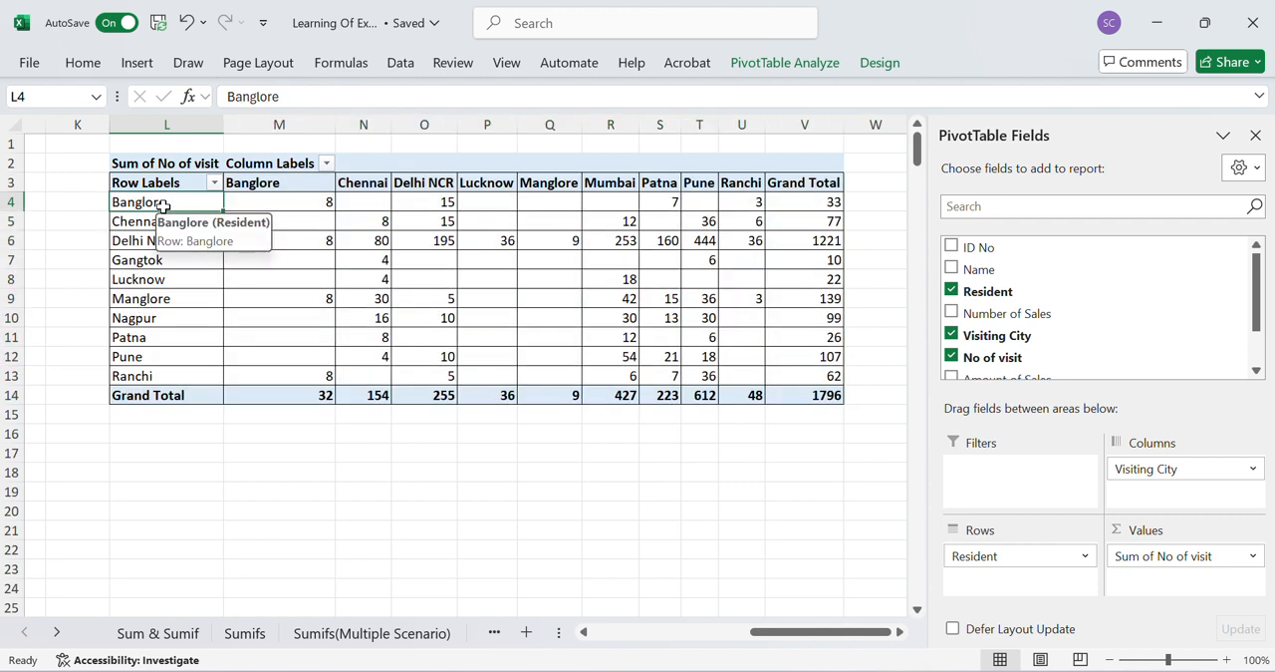
{"action": "mouse_move", "coordinate": [274, 203]}
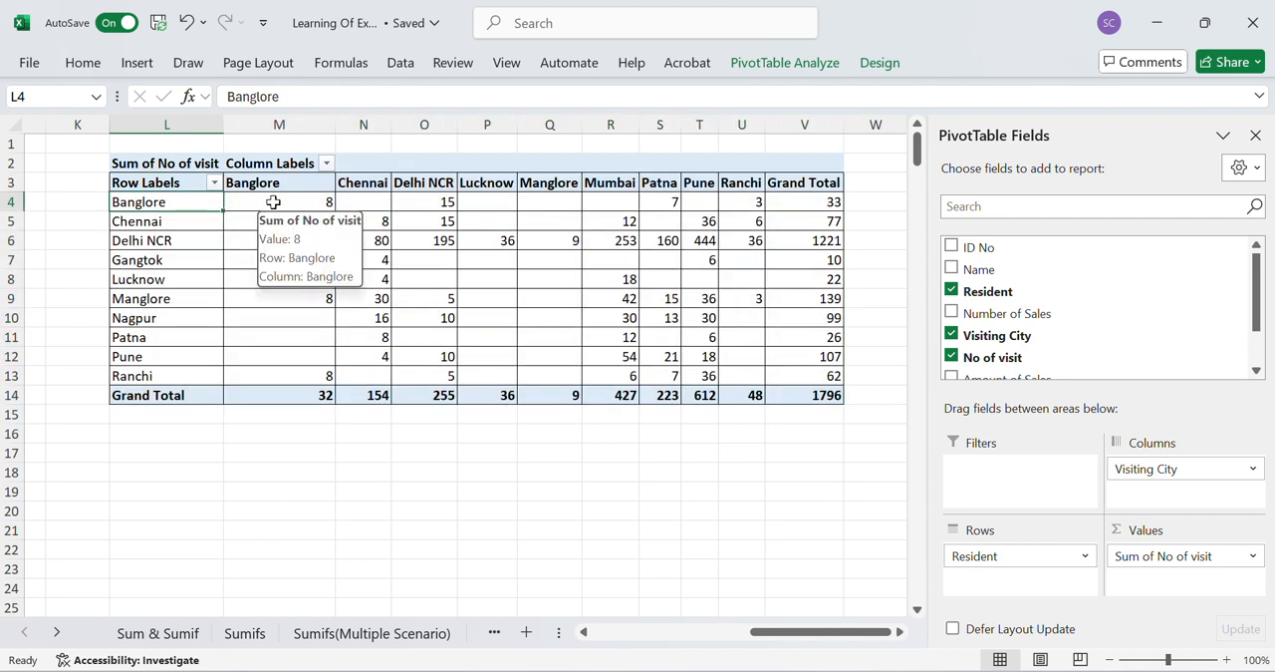
{"action": "double_click", "coordinate": [425, 205]}
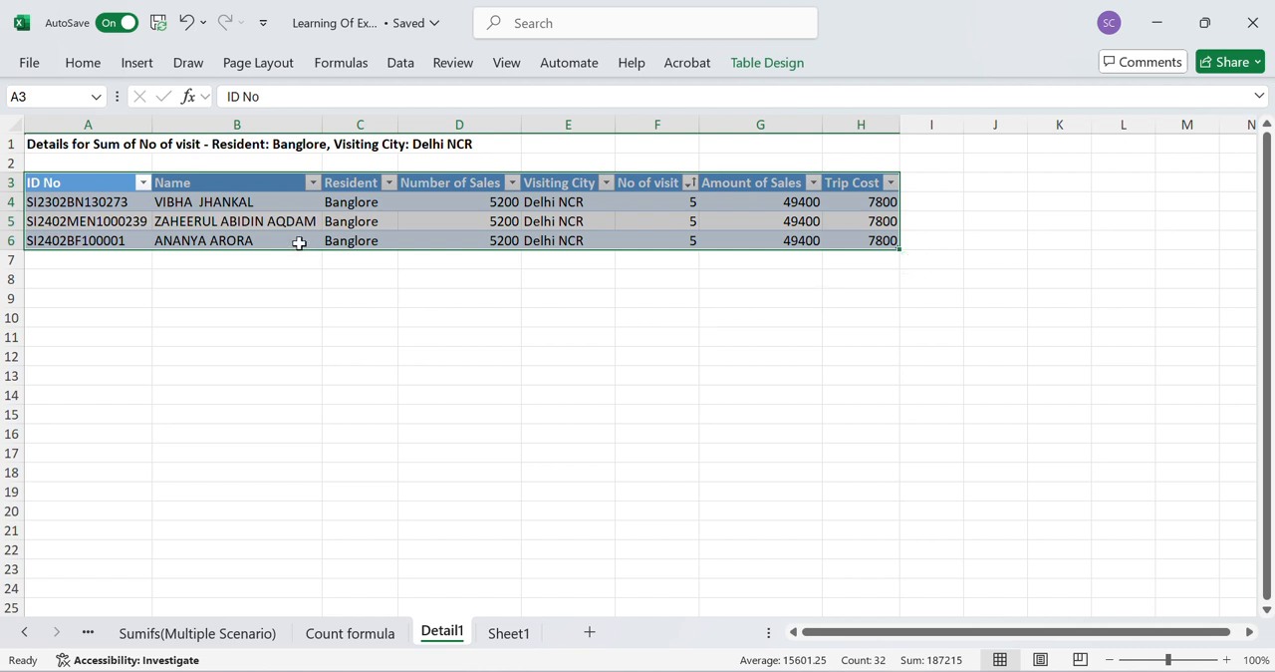
{"action": "right_click", "coordinate": [443, 634]}
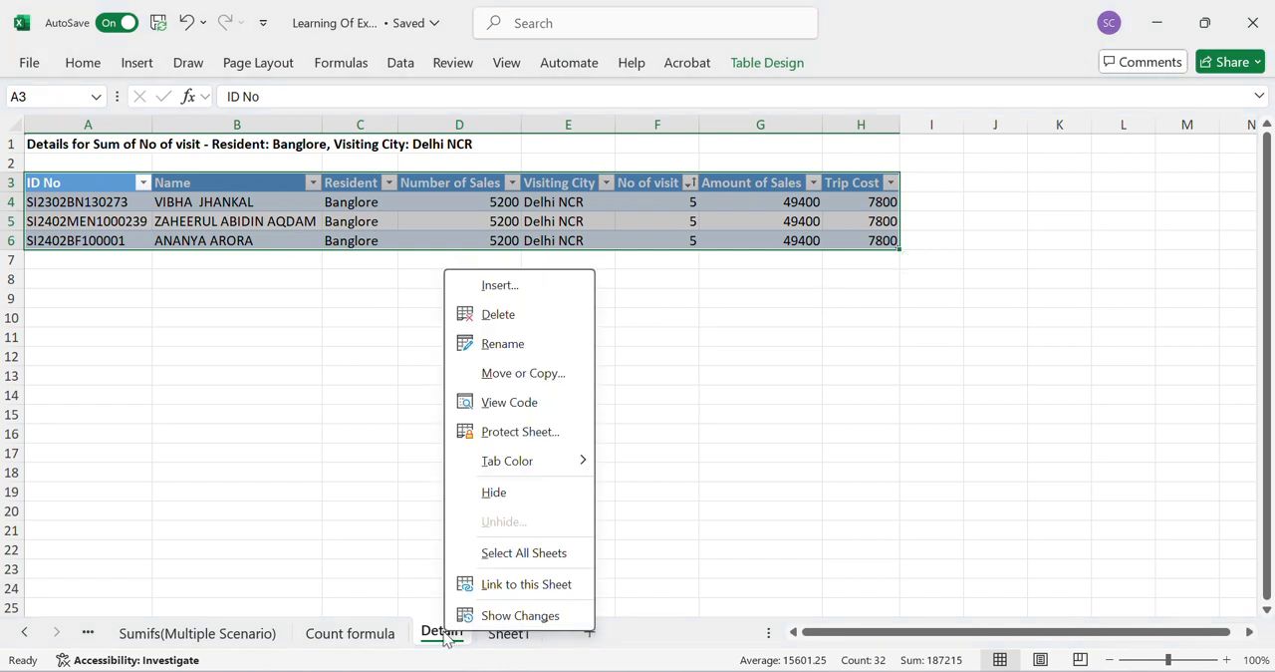
{"action": "left_click", "coordinate": [506, 327]}
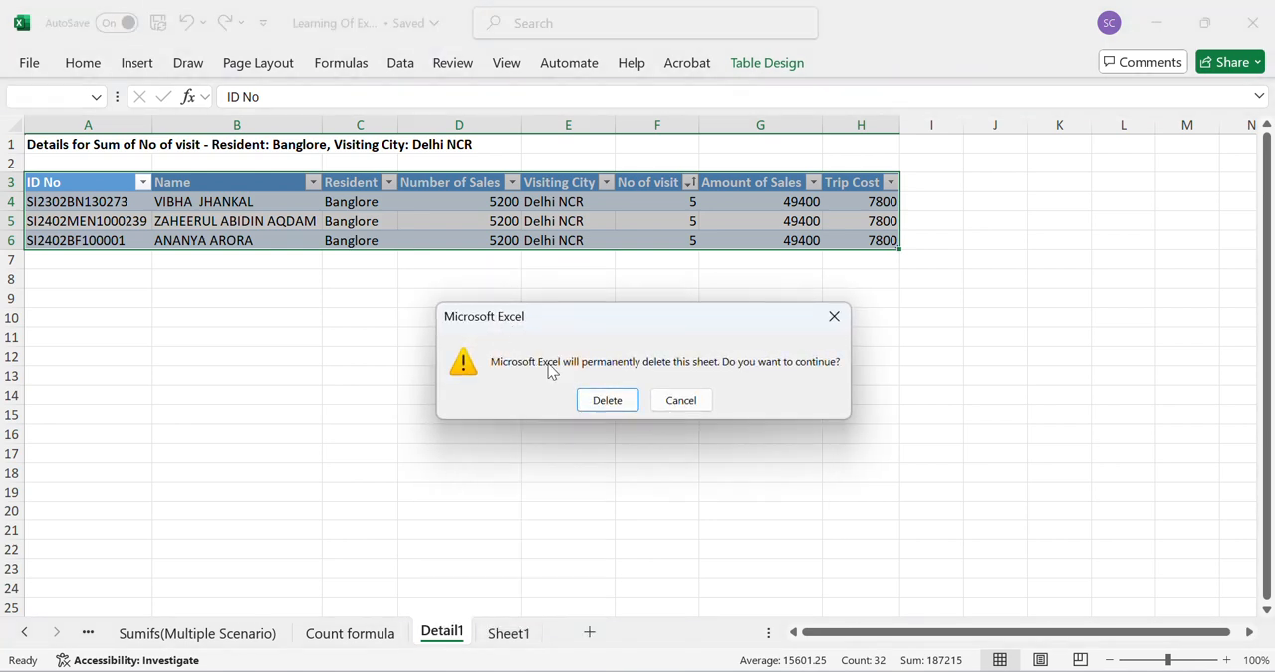
{"action": "left_click", "coordinate": [594, 405]}
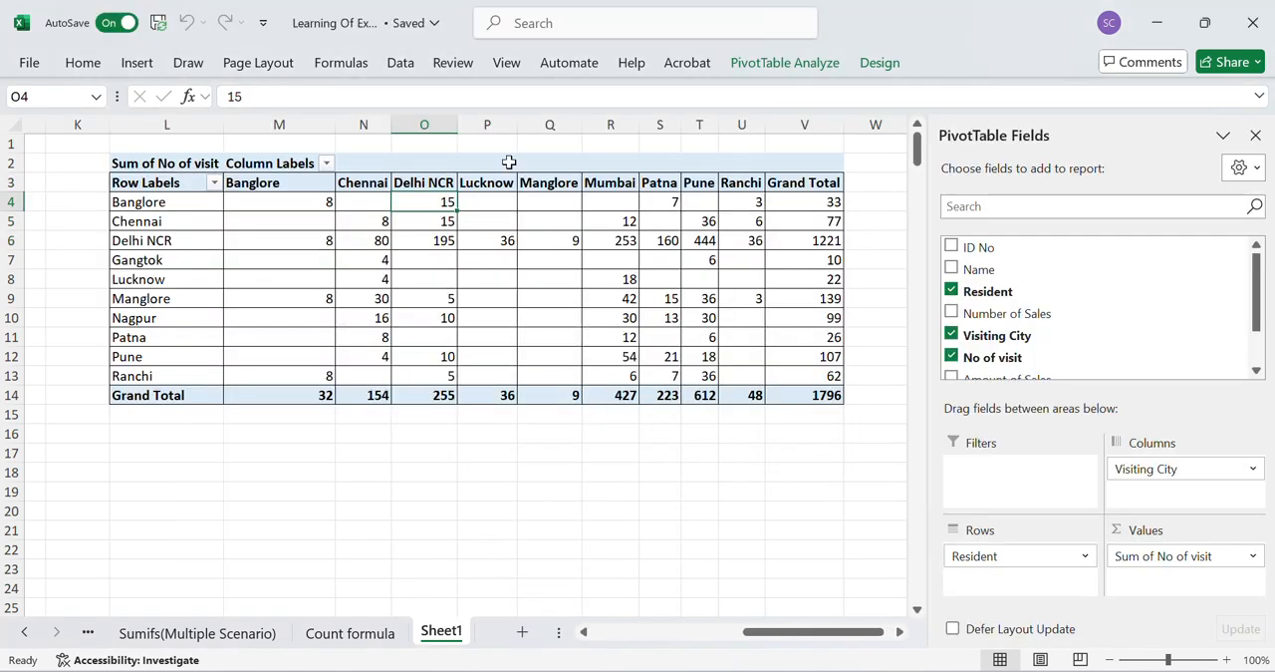
- Show the source records behind Banglore's row Grand Total on a detail sheet, and delete that sheet
{"action": "mouse_move", "coordinate": [813, 202]}
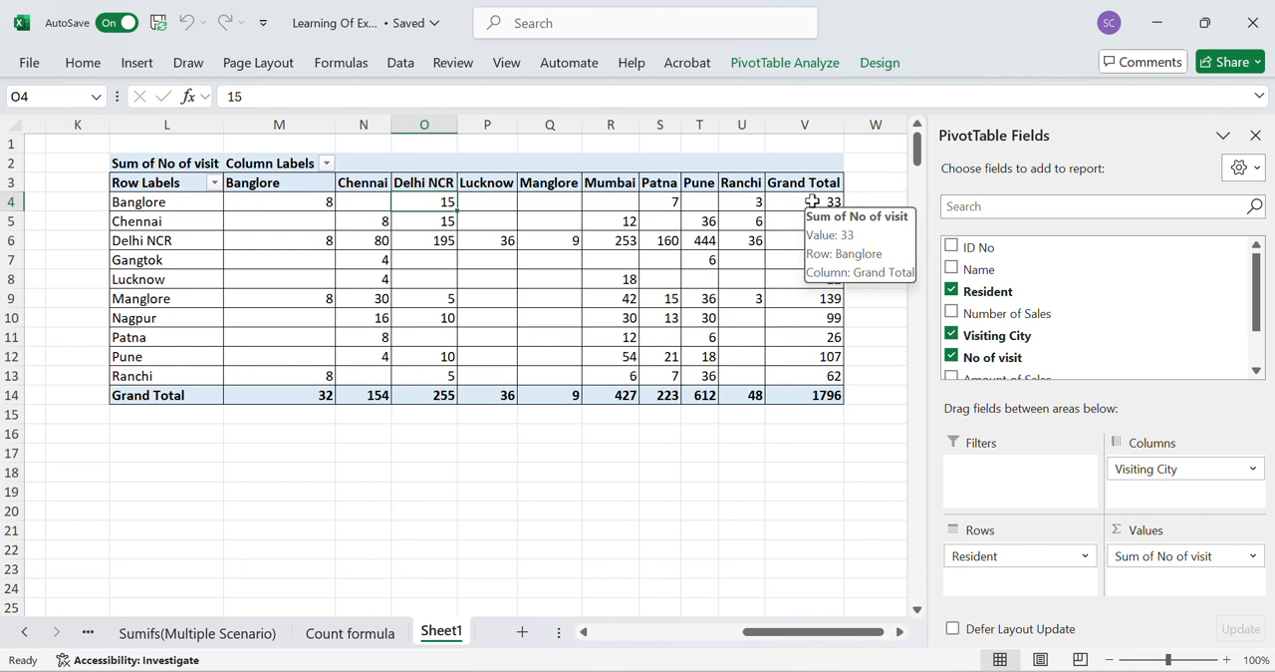
{"action": "double_click", "coordinate": [803, 202]}
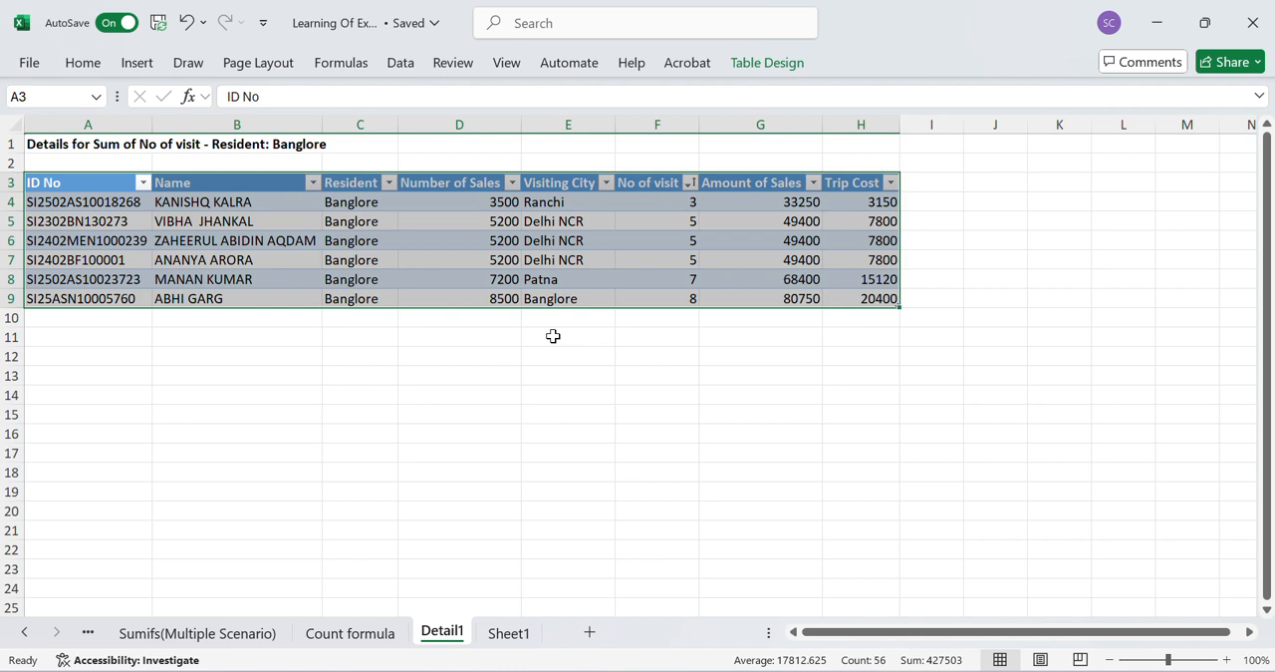
{"action": "right_click", "coordinate": [444, 646]}
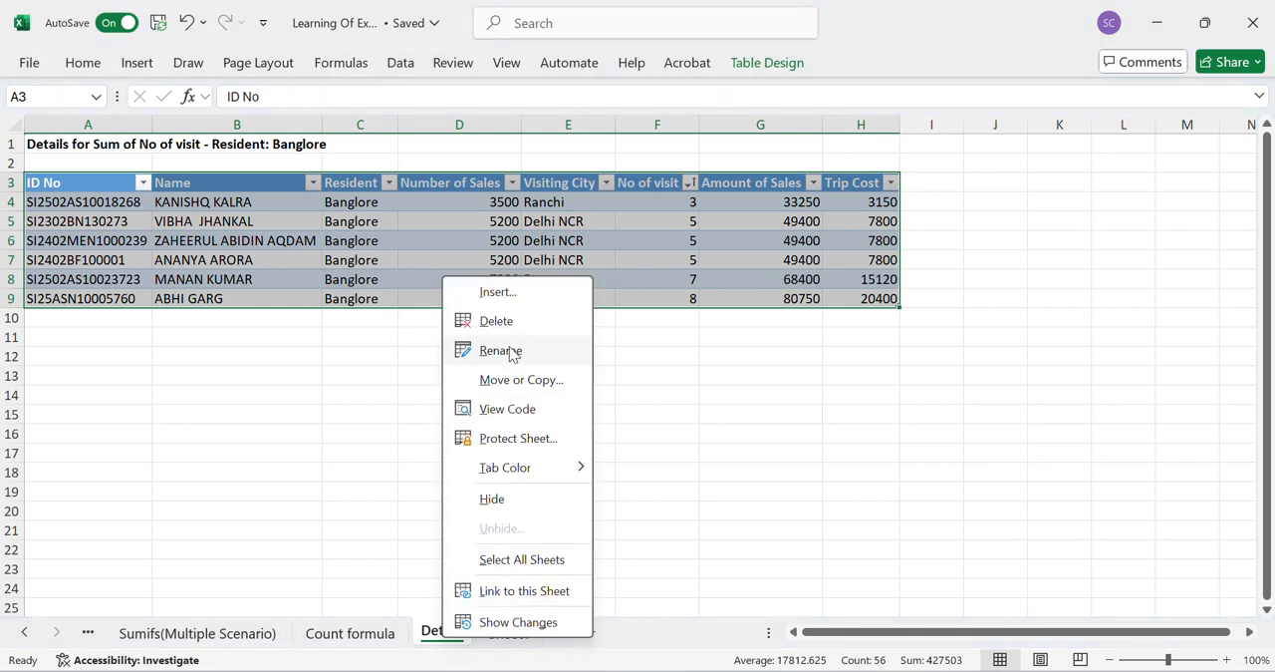
{"action": "left_click", "coordinate": [515, 327]}
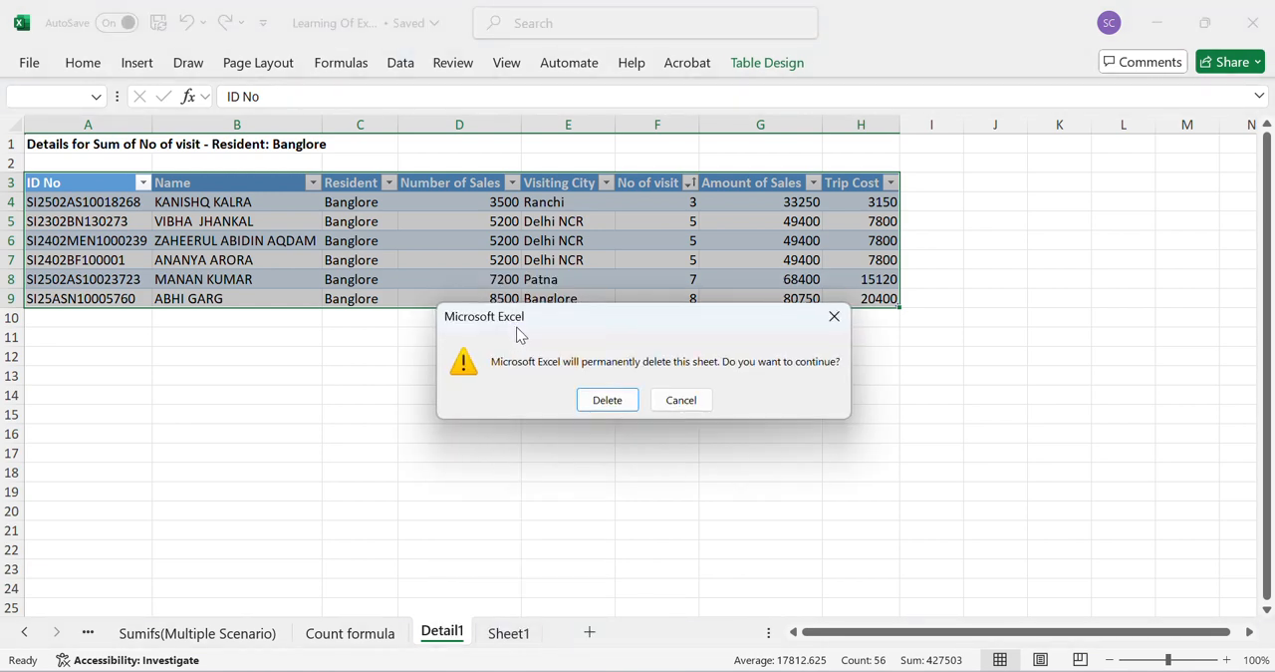
{"action": "left_click", "coordinate": [606, 400]}
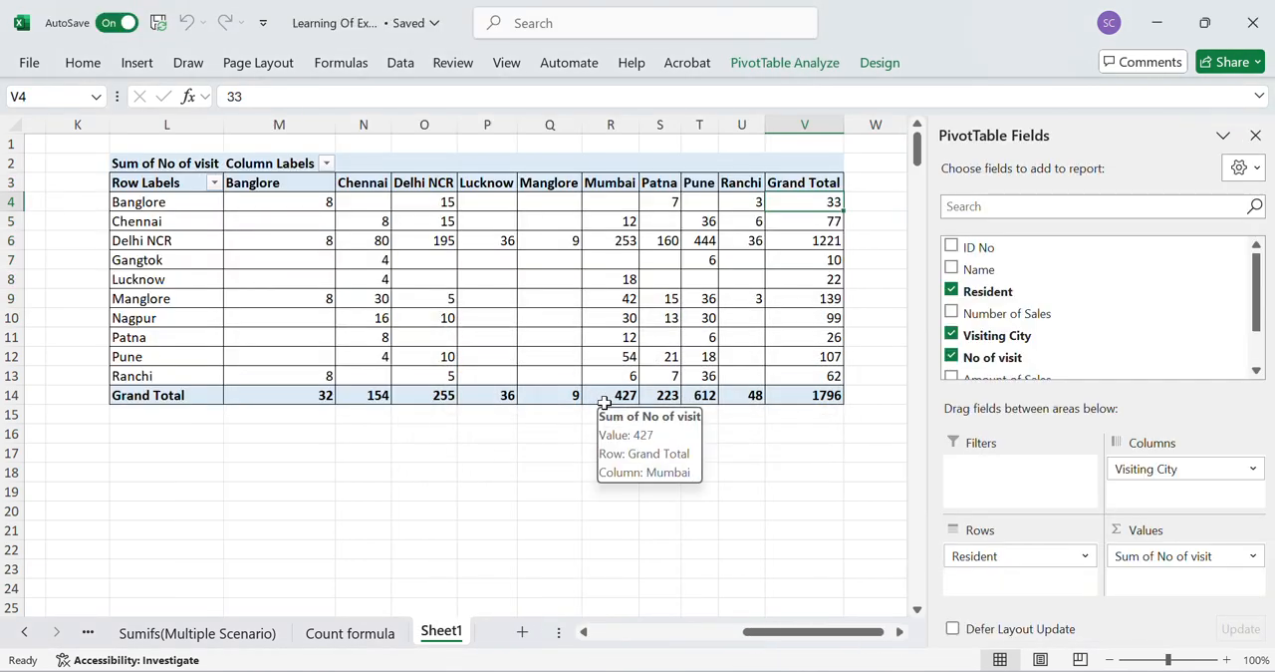
- Apply the Light Orange, Pivot Style Light 17 style to the PivotTable
{"action": "left_click", "coordinate": [509, 317]}
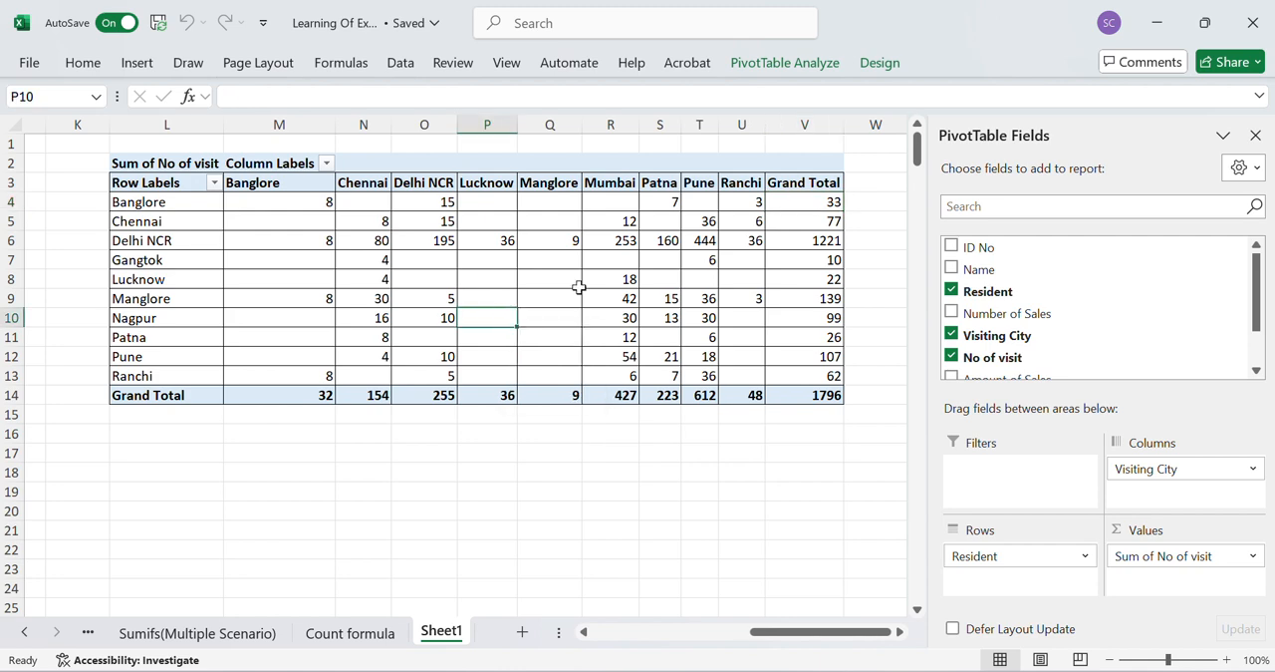
{"action": "left_click", "coordinate": [880, 64]}
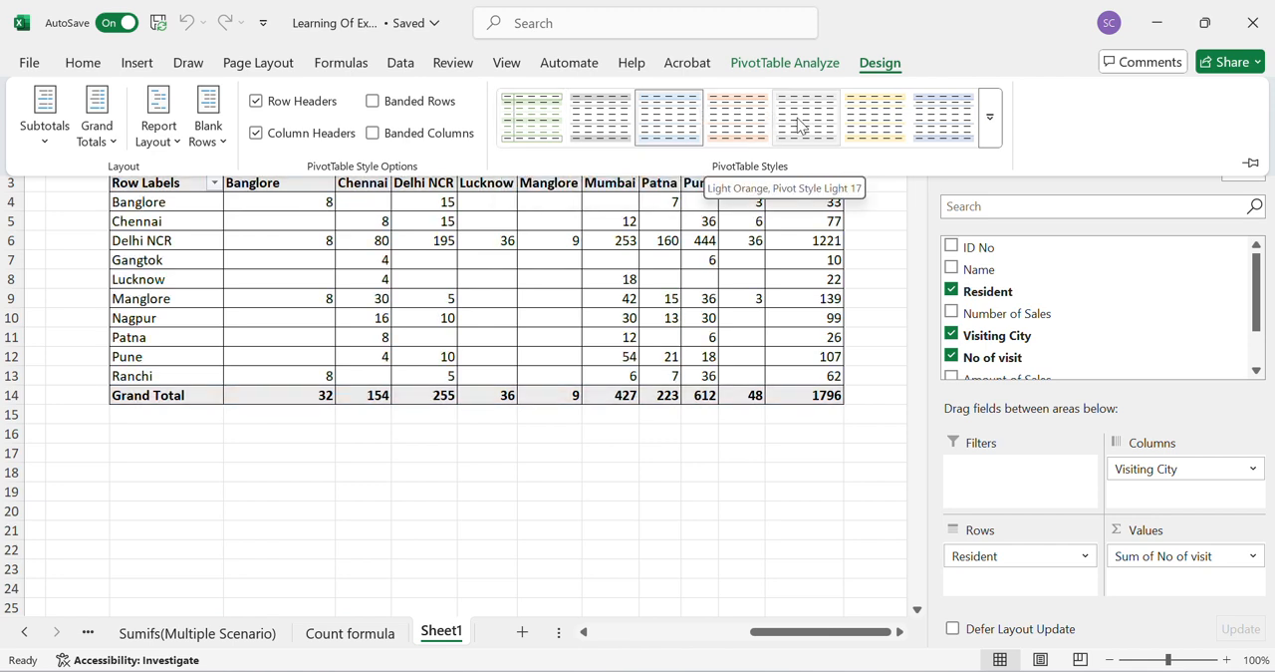
{"action": "left_click", "coordinate": [735, 125]}
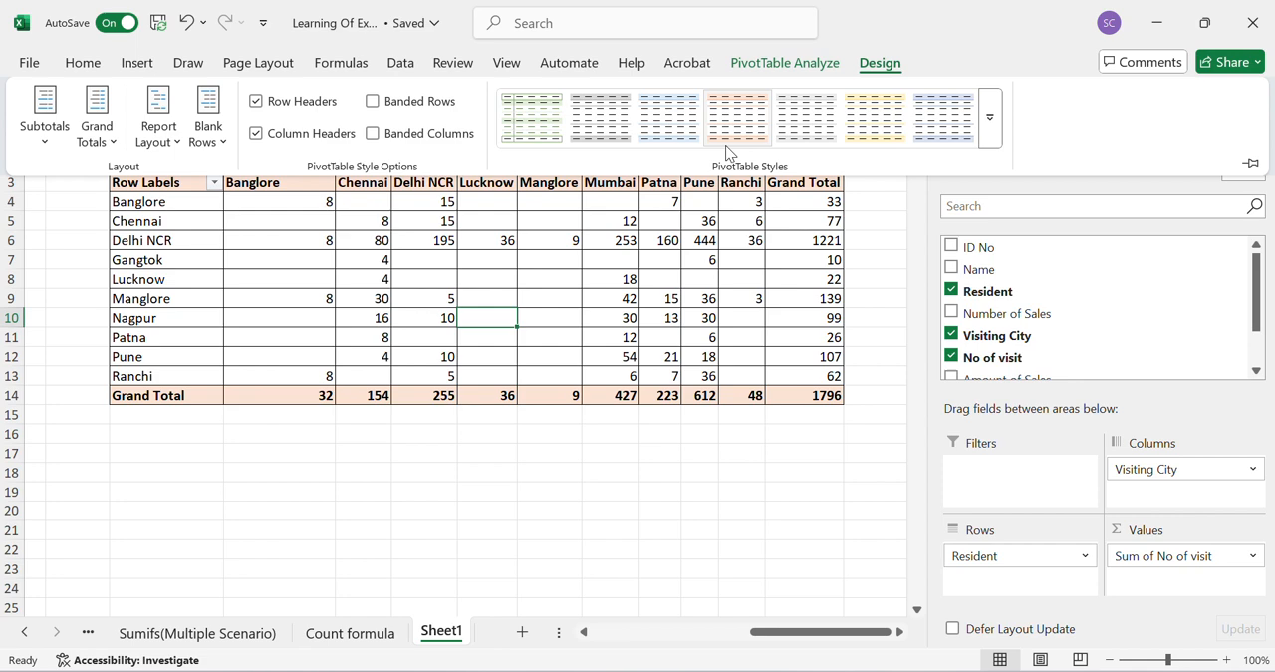
{"action": "left_click", "coordinate": [490, 499]}
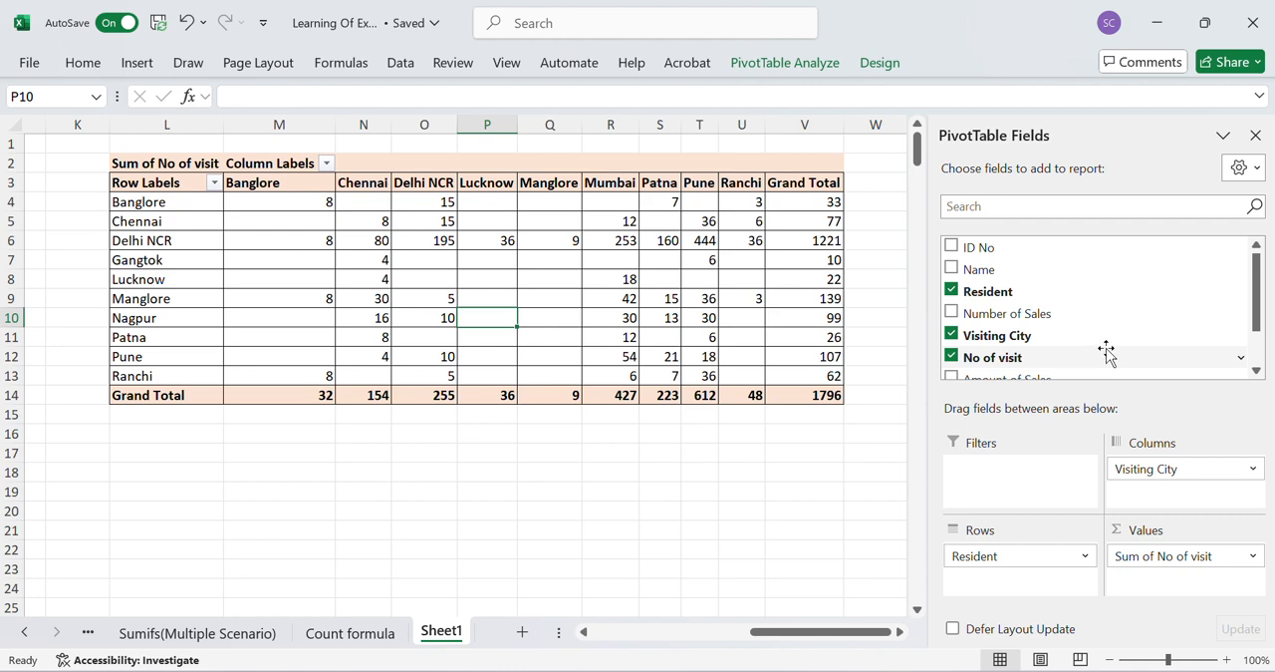
- Remove Visiting City from the PivotTable and add it back as the column field
{"action": "scroll", "coordinate": [1107, 351], "scroll_direction": "down", "scroll_amount": 1}
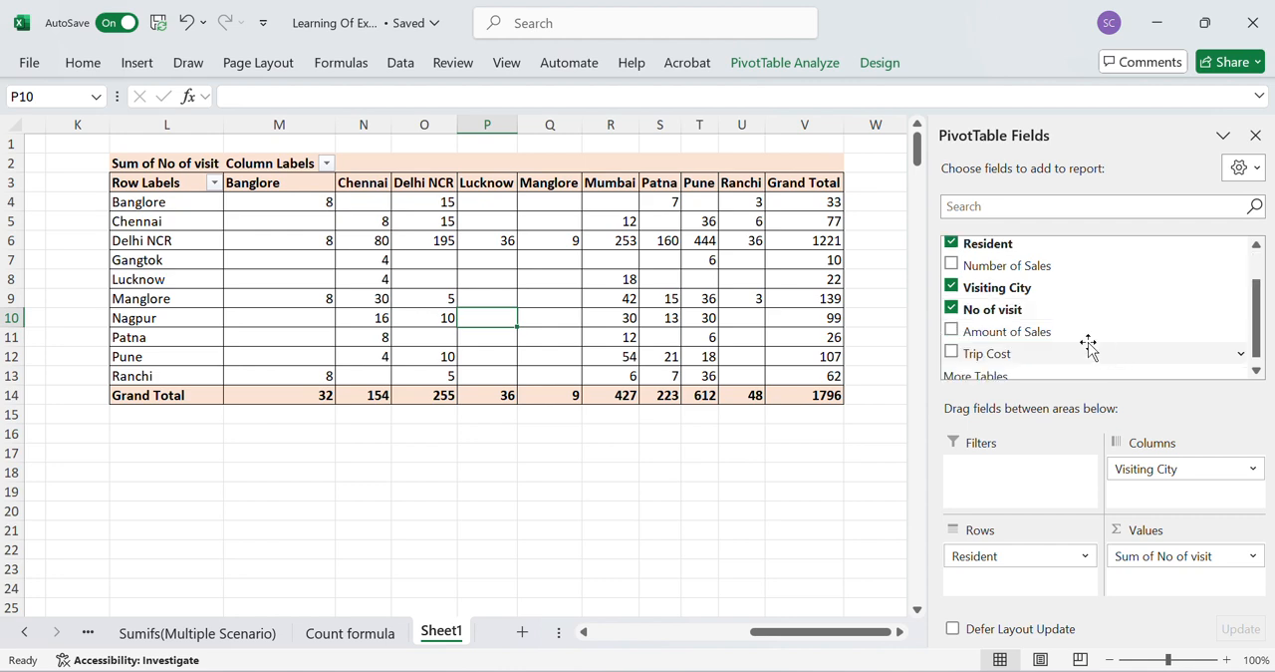
{"action": "left_click", "coordinate": [952, 287]}
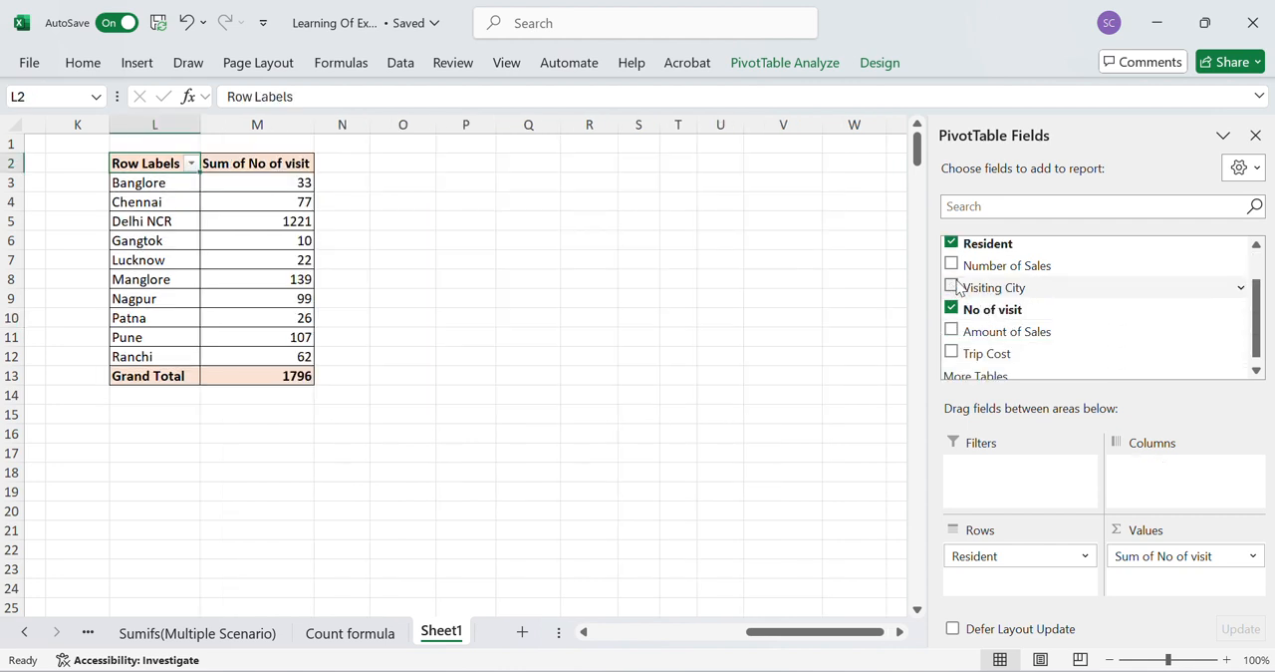
{"action": "left_click_drag", "start_coordinate": [990, 269], "coordinate": [1019, 321]}
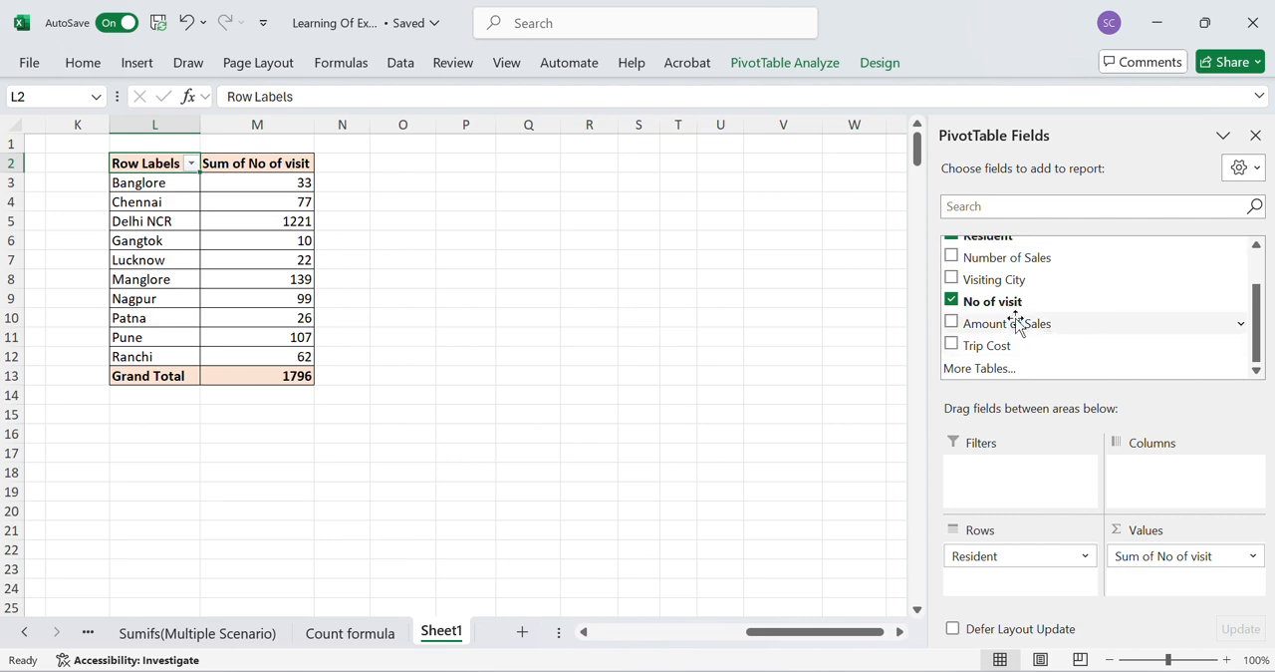
{"action": "left_click", "coordinate": [952, 279]}
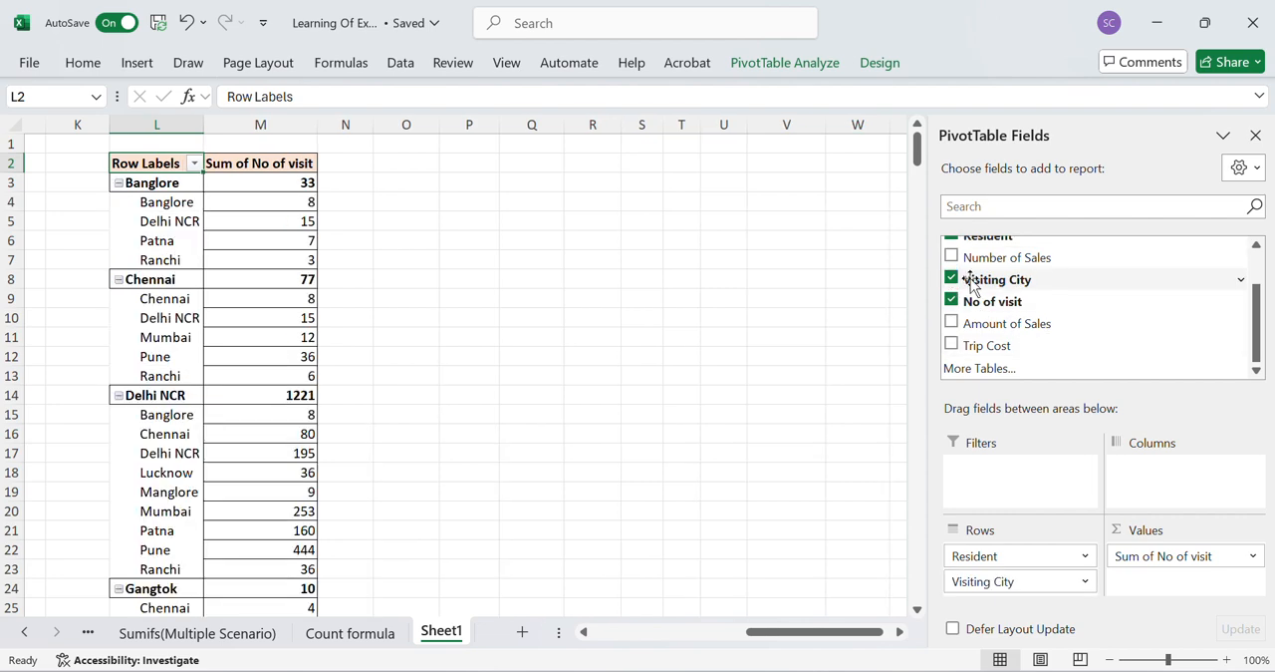
{"action": "left_click_drag", "start_coordinate": [967, 279], "coordinate": [1185, 499]}
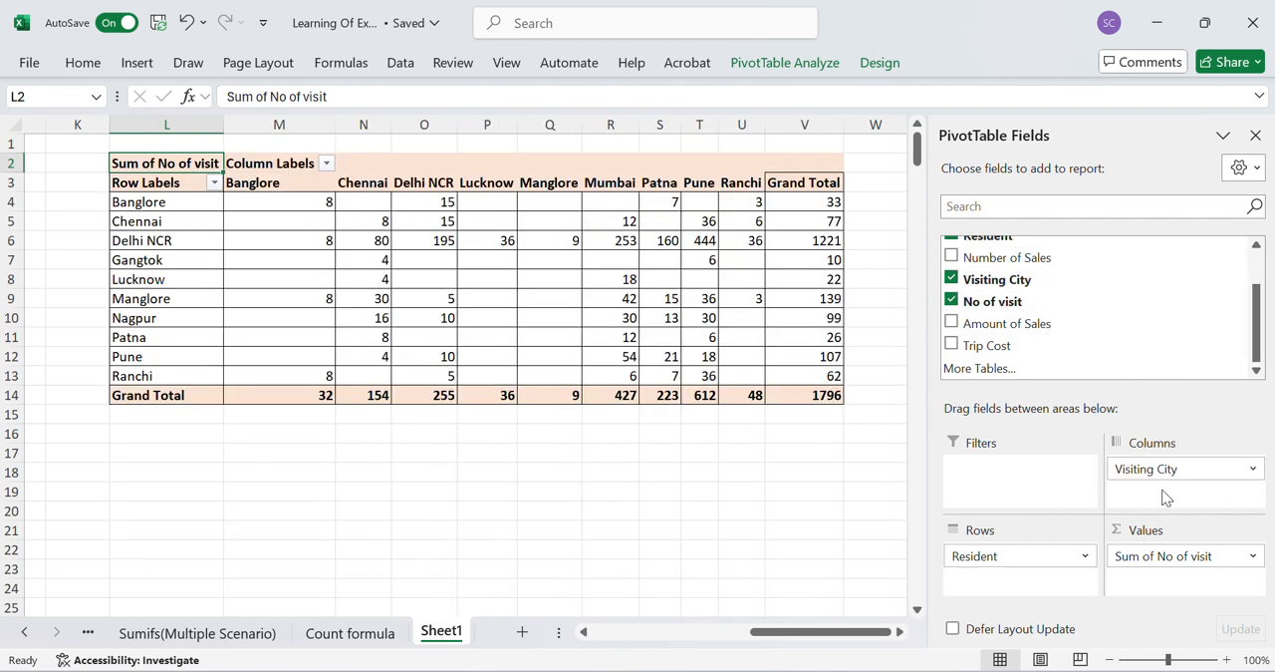
- Replace No of visit with the sum of Number of Sales in the PivotTable's values
{"action": "left_click", "coordinate": [952, 301]}
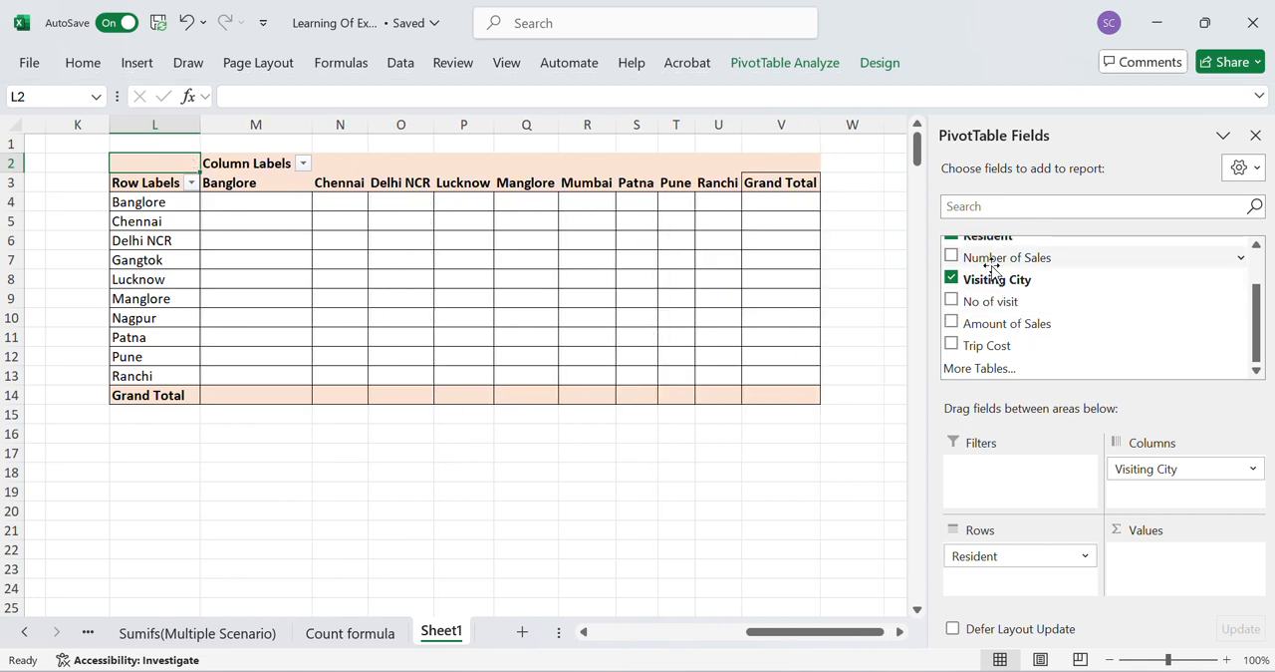
{"action": "left_click_drag", "start_coordinate": [994, 259], "coordinate": [1159, 588]}
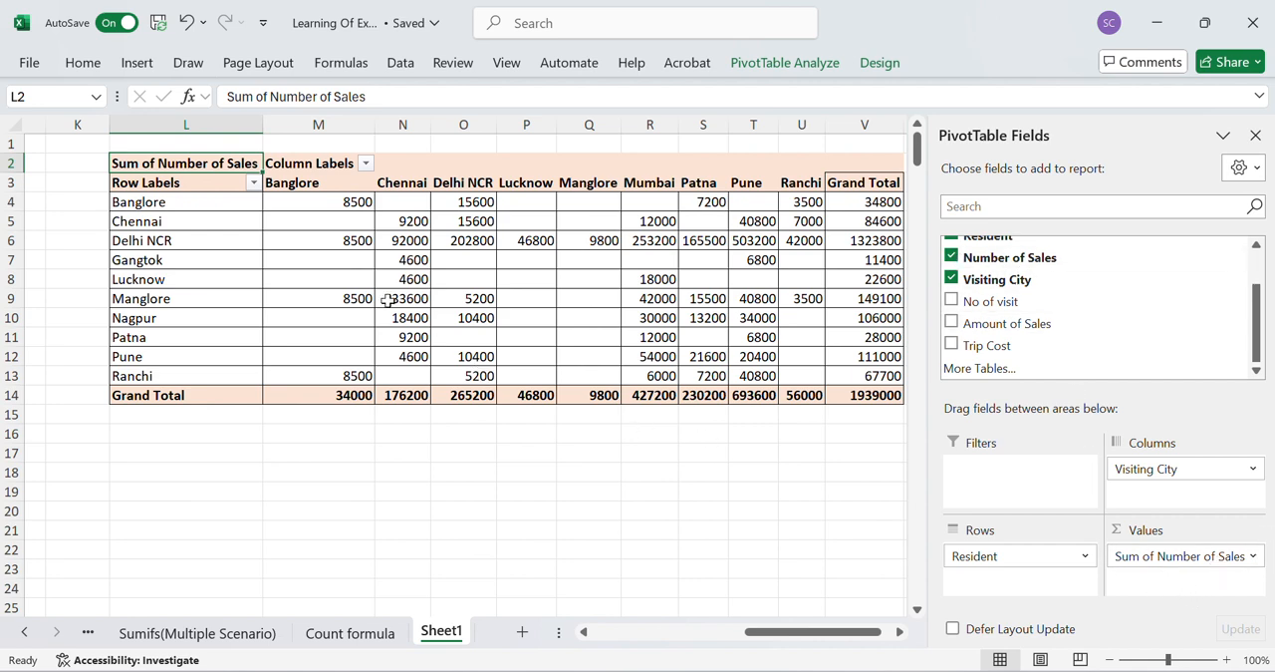
{"action": "scroll", "coordinate": [489, 309], "scroll_direction": "right", "scroll_amount": 1}
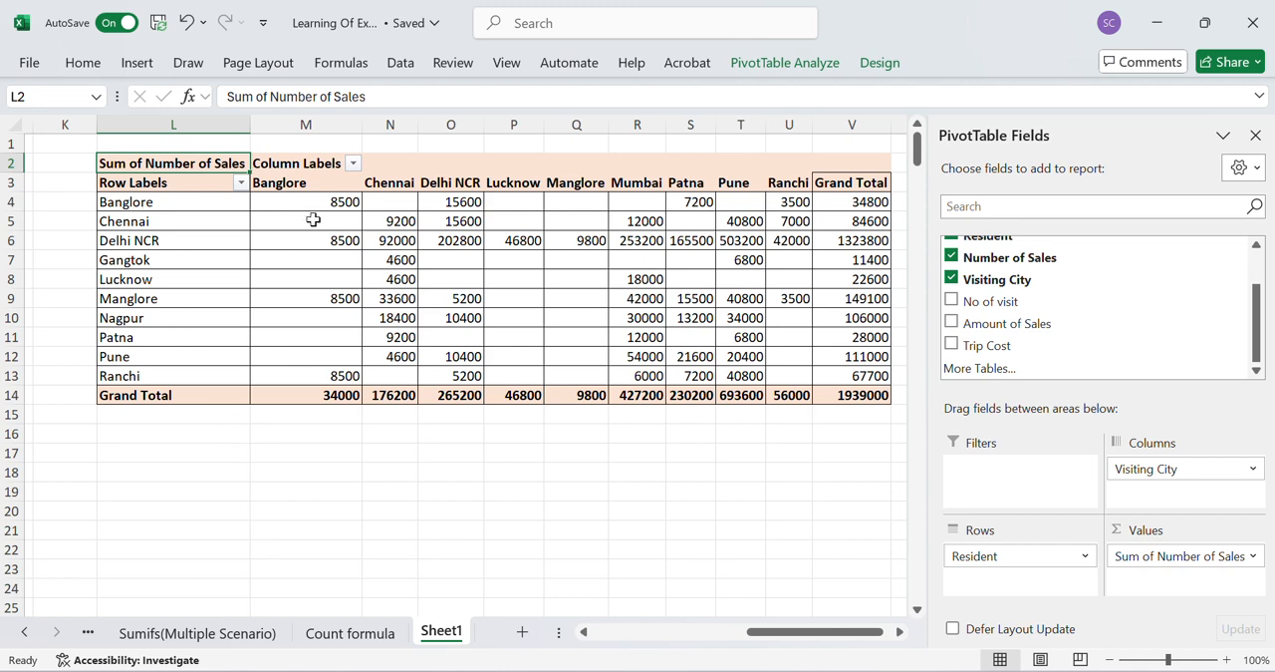
{"action": "mouse_move", "coordinate": [325, 205]}
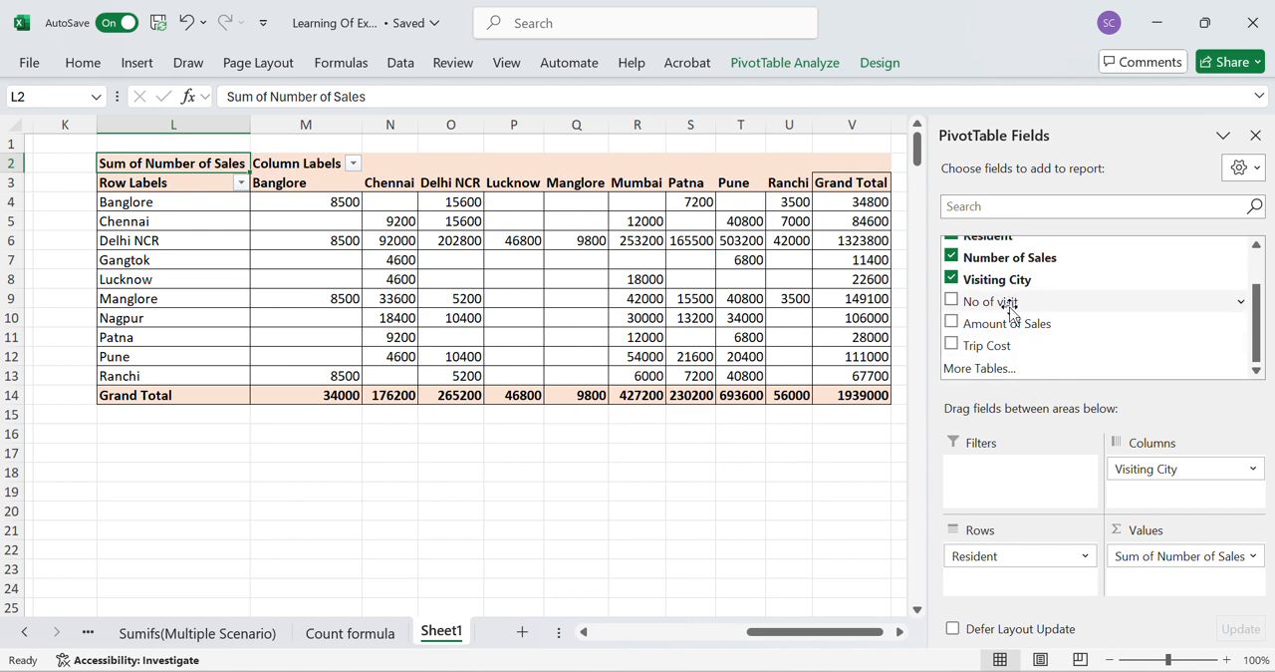
- Try placing No of visit in the columns beneath Visiting City, and remove the field again
{"action": "left_click_drag", "start_coordinate": [1007, 303], "coordinate": [1144, 498]}
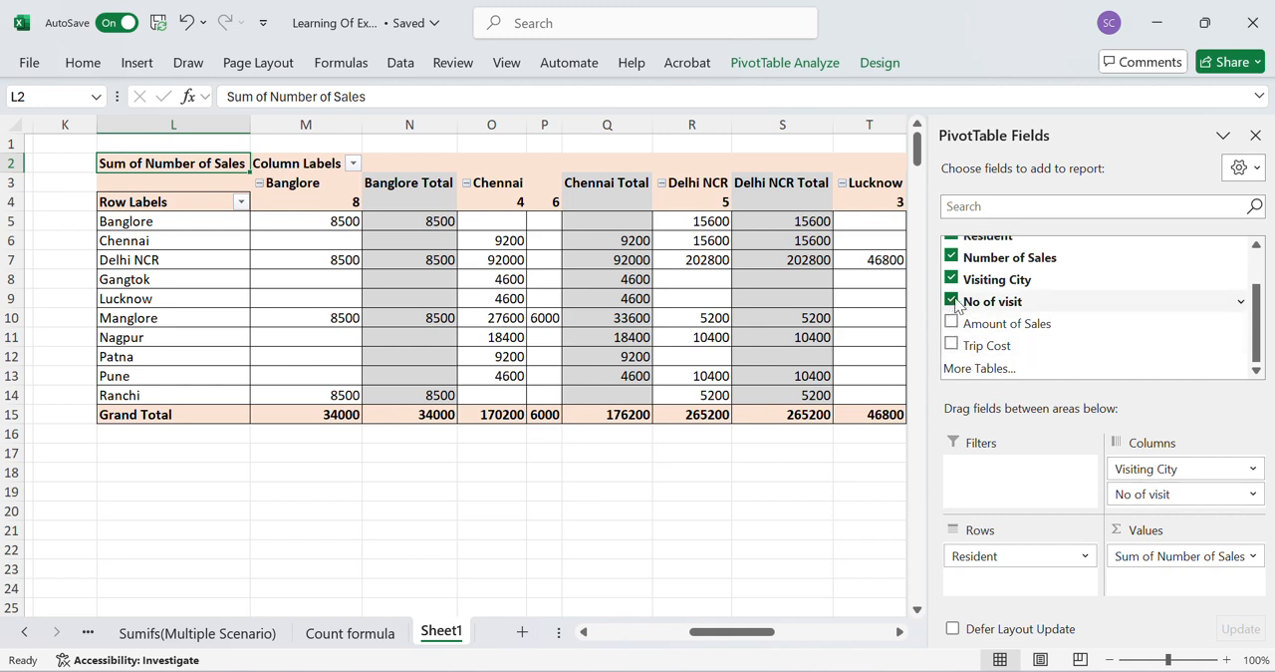
{"action": "scroll", "coordinate": [1006, 305], "scroll_direction": "up", "scroll_amount": 1}
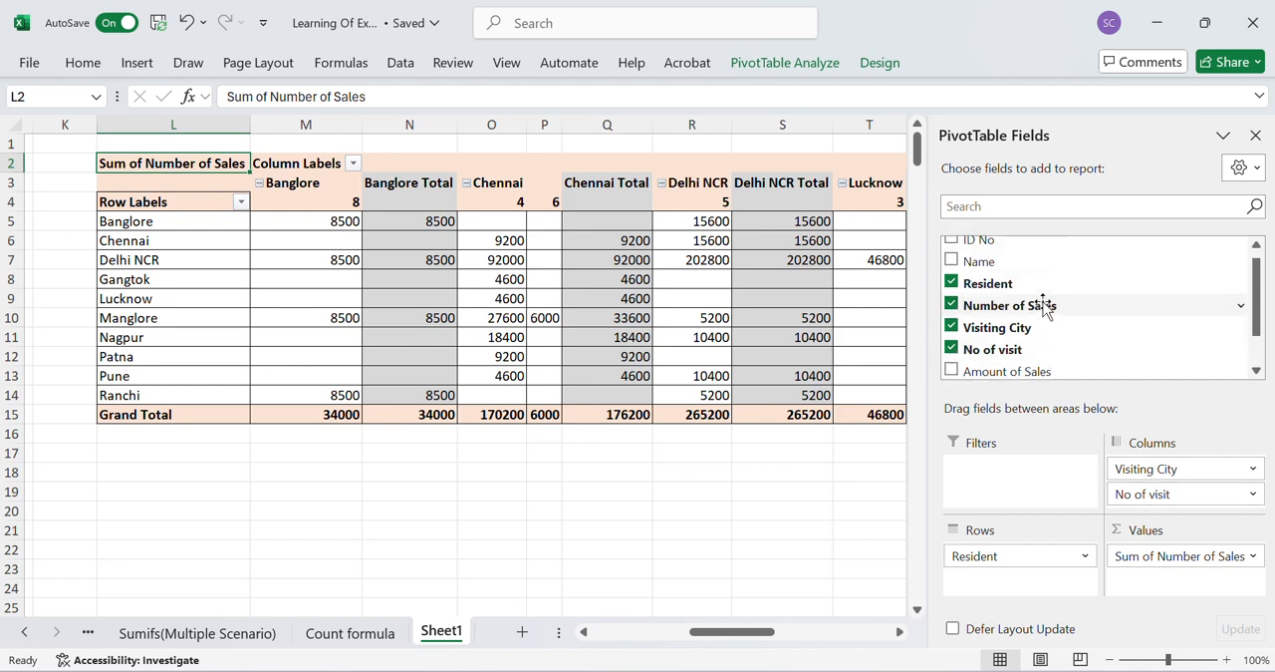
{"action": "left_click", "coordinate": [954, 350]}
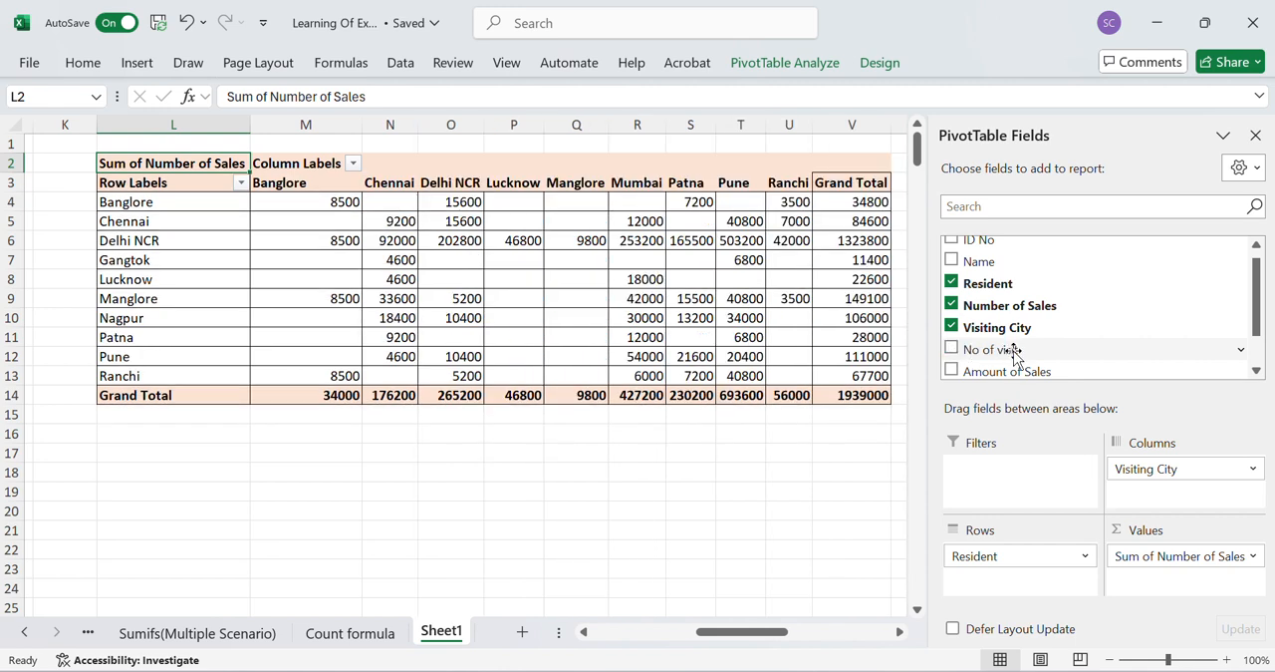
- Add the sum of No of visit to the PivotTable's values below Number of Sales
{"action": "left_click_drag", "start_coordinate": [1014, 357], "coordinate": [1172, 583]}
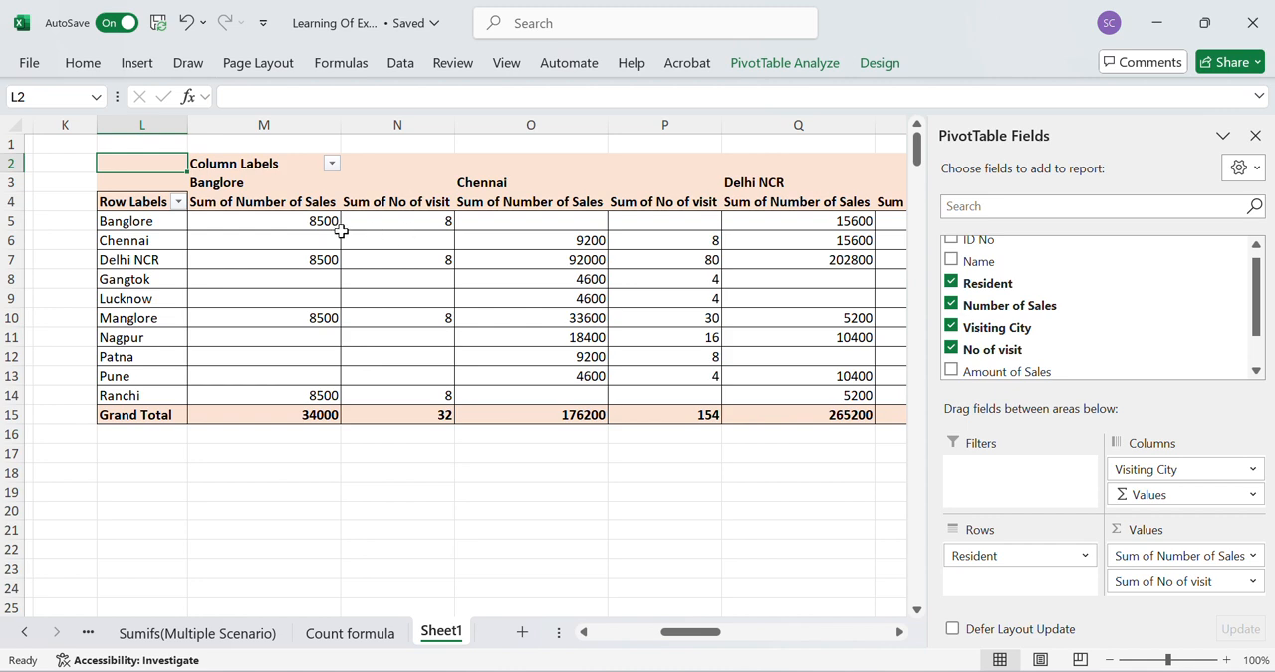
- Add the sum of Amount of Sales to the PivotTable's values below No of visit
{"action": "mouse_move", "coordinate": [316, 229]}
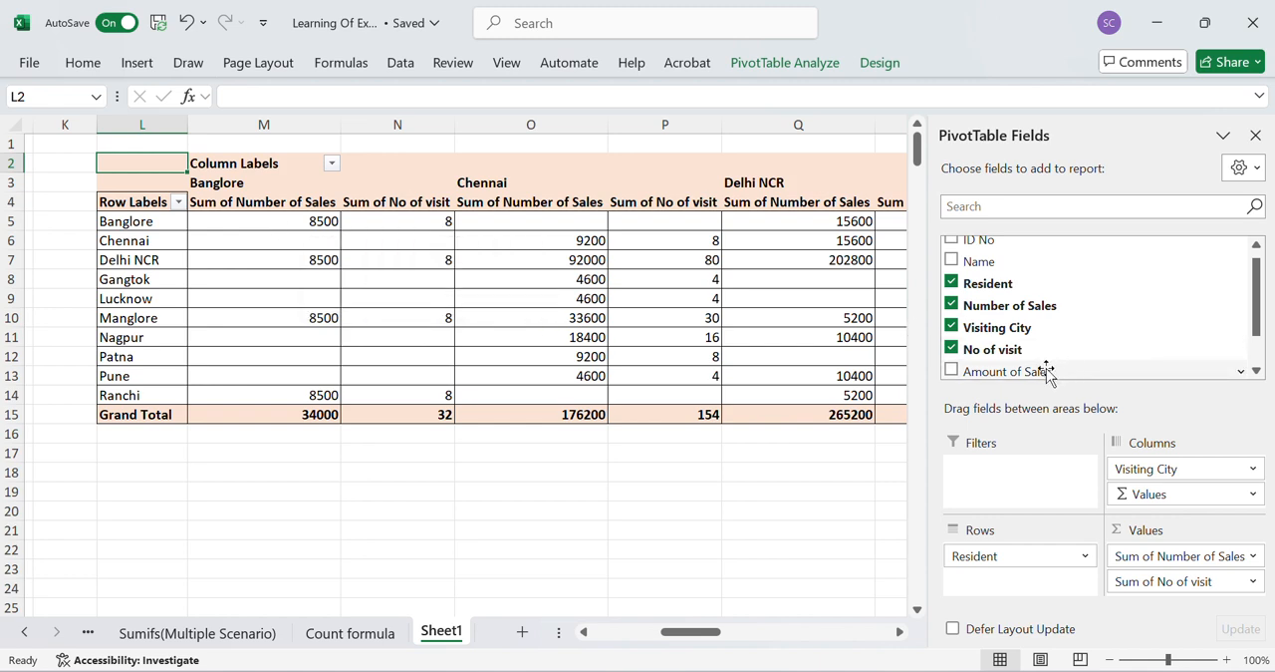
{"action": "left_click_drag", "start_coordinate": [1045, 370], "coordinate": [1167, 586]}
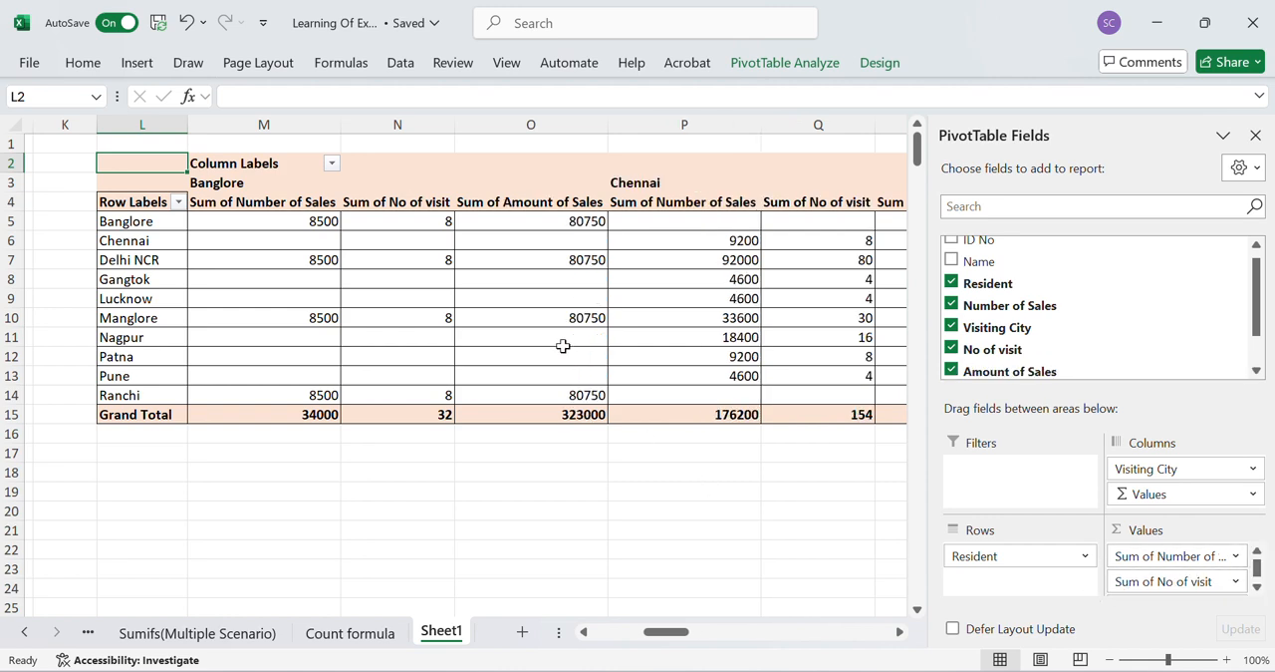
- Inspect the number of sales, number of visits and amount of sales for Banglore residents visiting Banglore in the PivotTable
{"action": "left_click", "coordinate": [587, 223]}
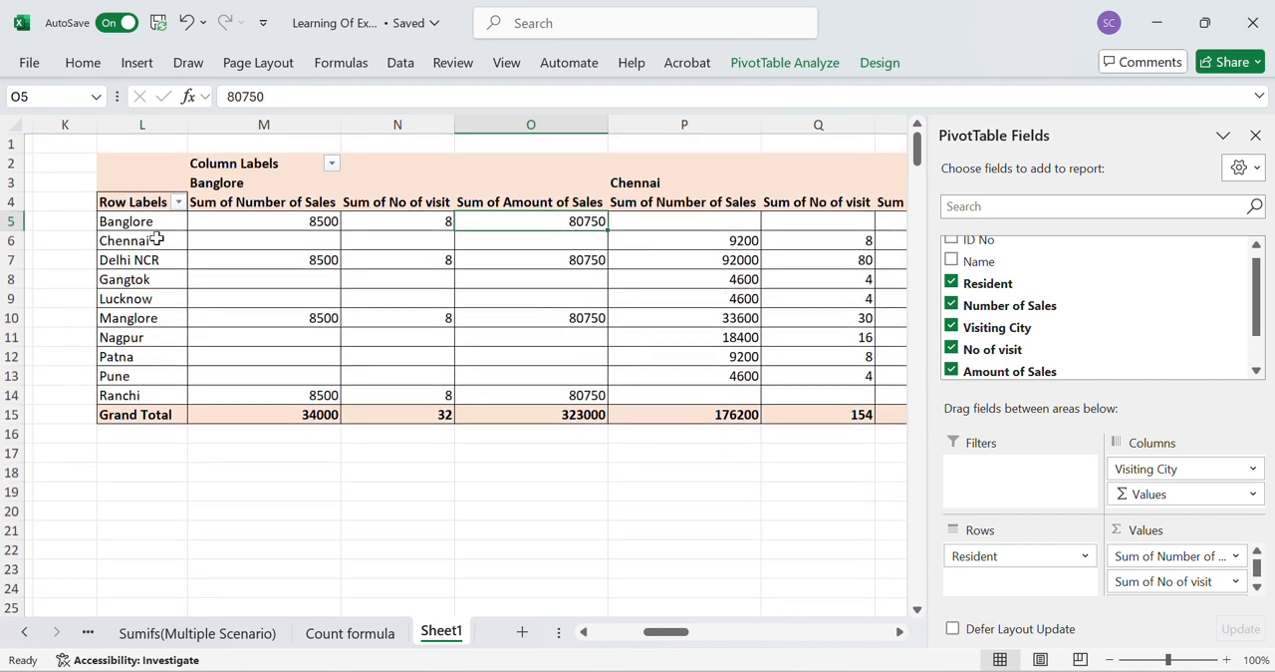
{"action": "left_click", "coordinate": [130, 222]}
{"action": "left_click", "coordinate": [267, 222]}
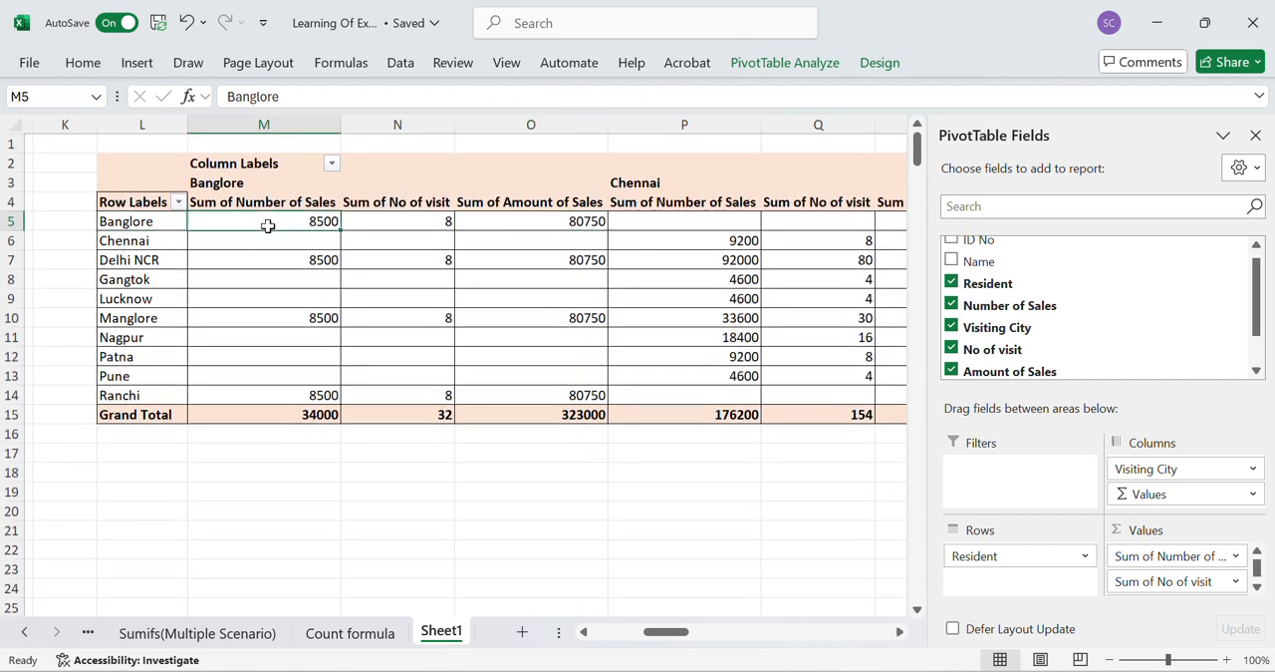
{"action": "left_click", "coordinate": [397, 214]}
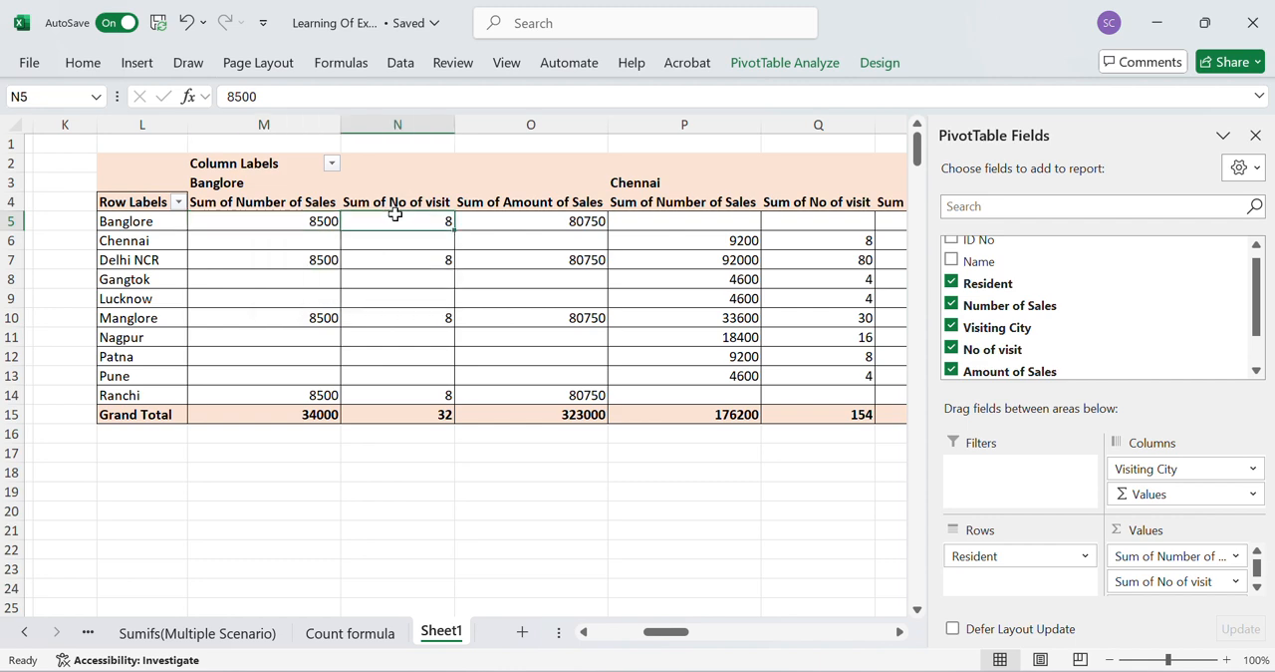
{"action": "left_click", "coordinate": [529, 221]}
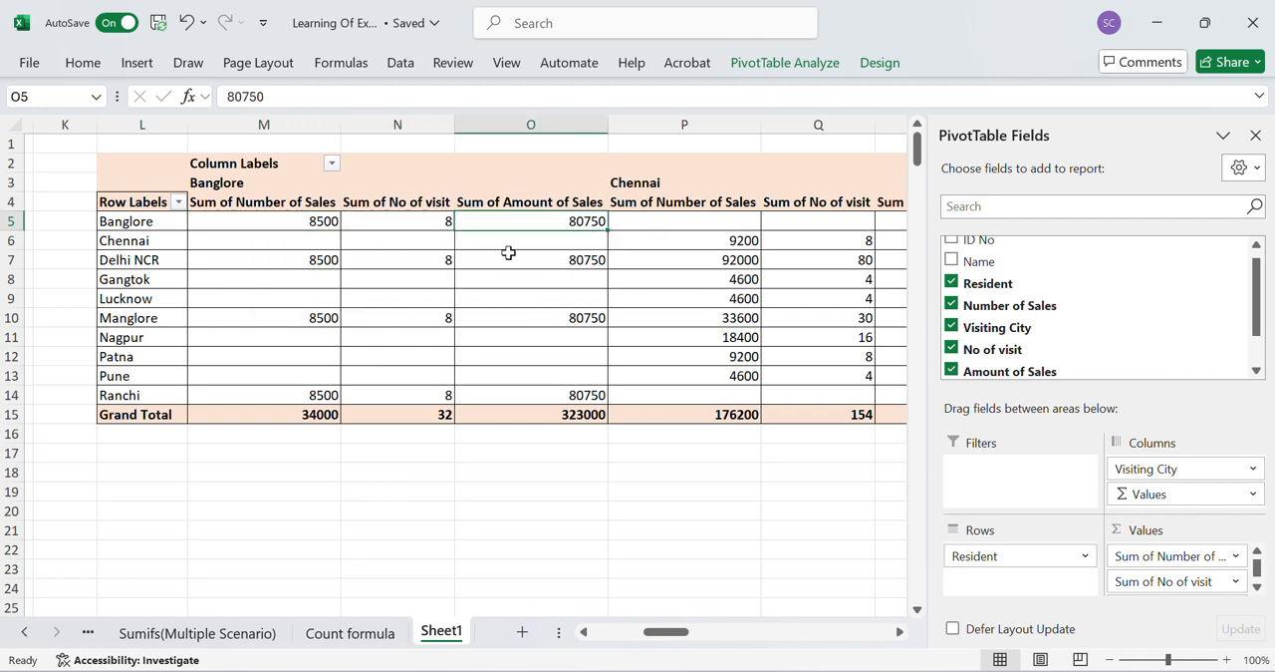
- Examine the three summed values for every visiting city through to the total columns, and return to the source data
{"action": "scroll", "coordinate": [658, 319], "scroll_direction": "right", "scroll_amount": 1}
{"action": "scroll", "coordinate": [658, 319], "scroll_direction": "right", "scroll_amount": 12}
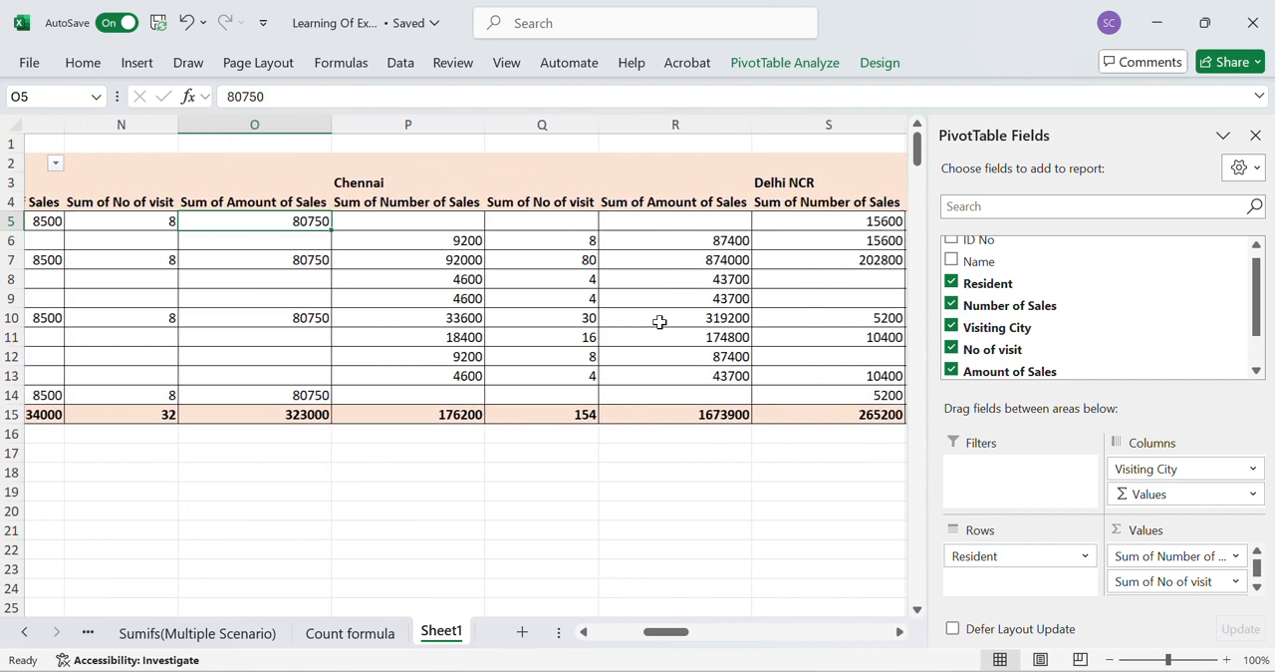
{"action": "scroll", "coordinate": [657, 319], "scroll_direction": "right", "scroll_amount": 9}
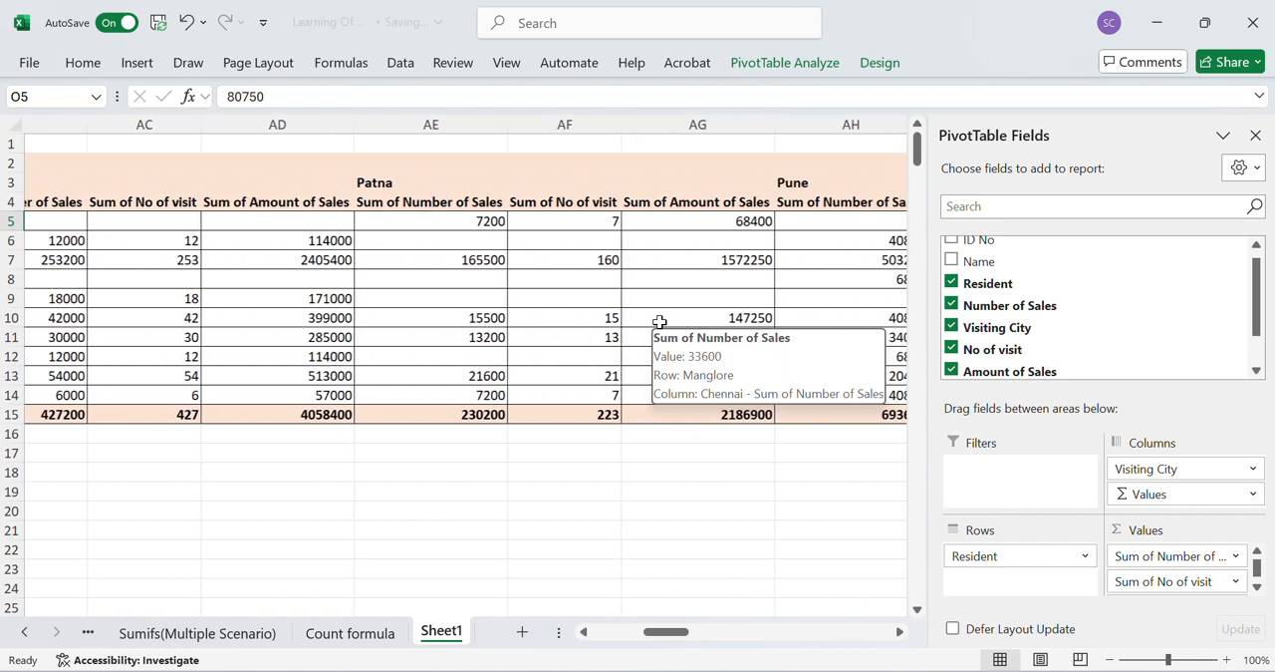
{"action": "scroll", "coordinate": [660, 321], "scroll_direction": "right", "scroll_amount": 6}
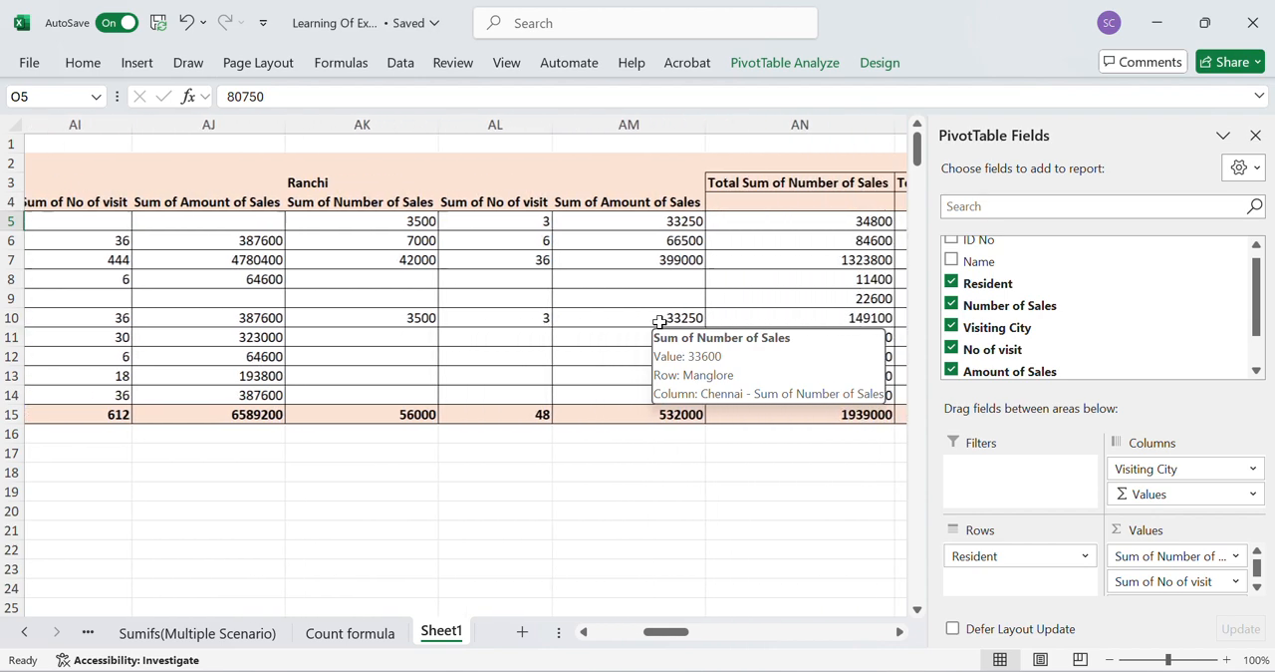
{"action": "scroll", "coordinate": [660, 321], "scroll_direction": "right", "scroll_amount": 1}
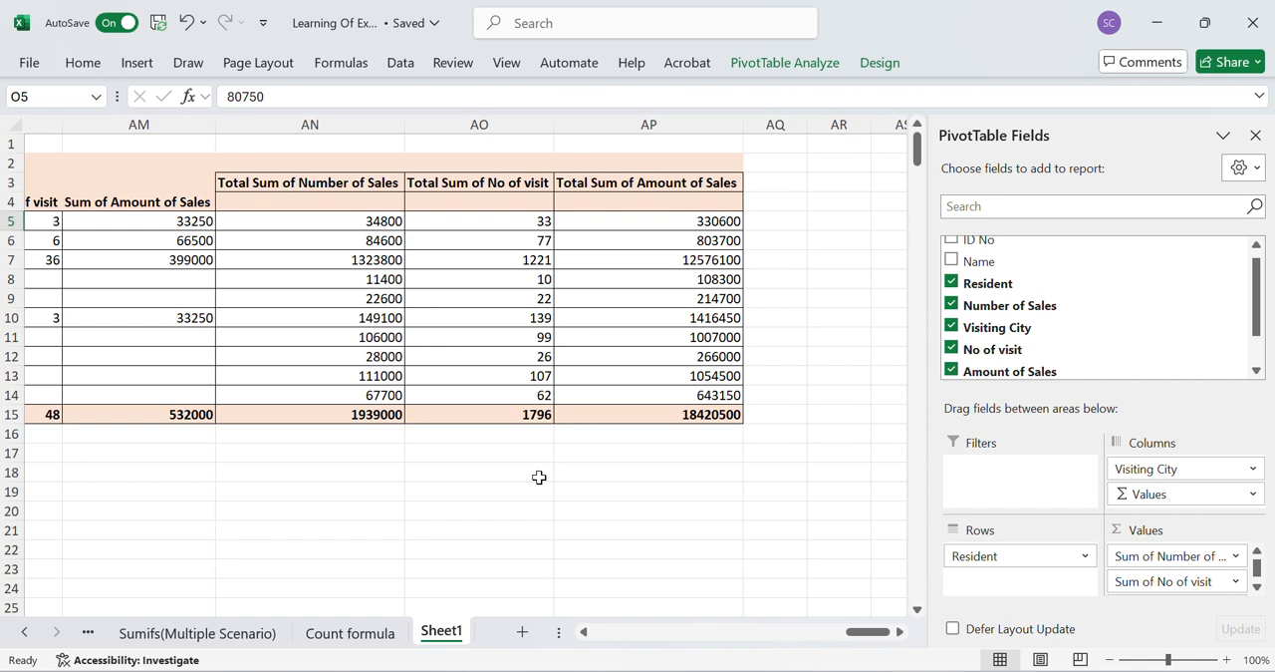
{"action": "scroll", "coordinate": [539, 477], "scroll_direction": "left", "scroll_amount": 5}
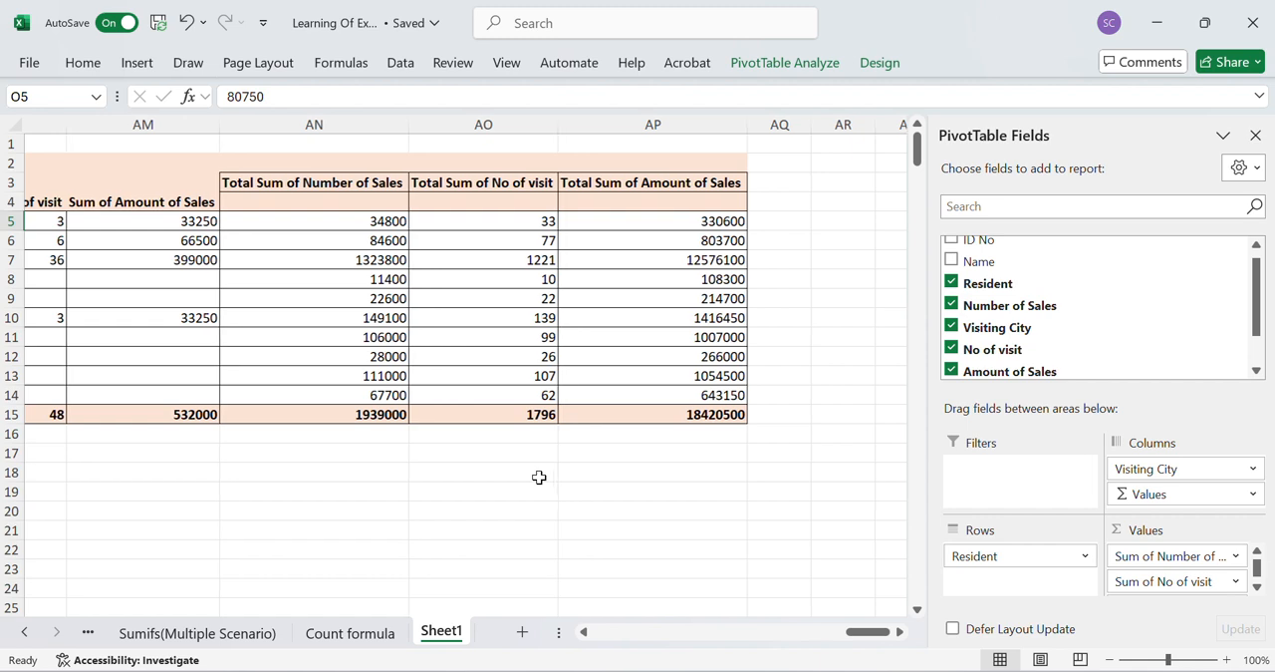
{"action": "scroll", "coordinate": [539, 477], "scroll_direction": "left", "scroll_amount": 16}
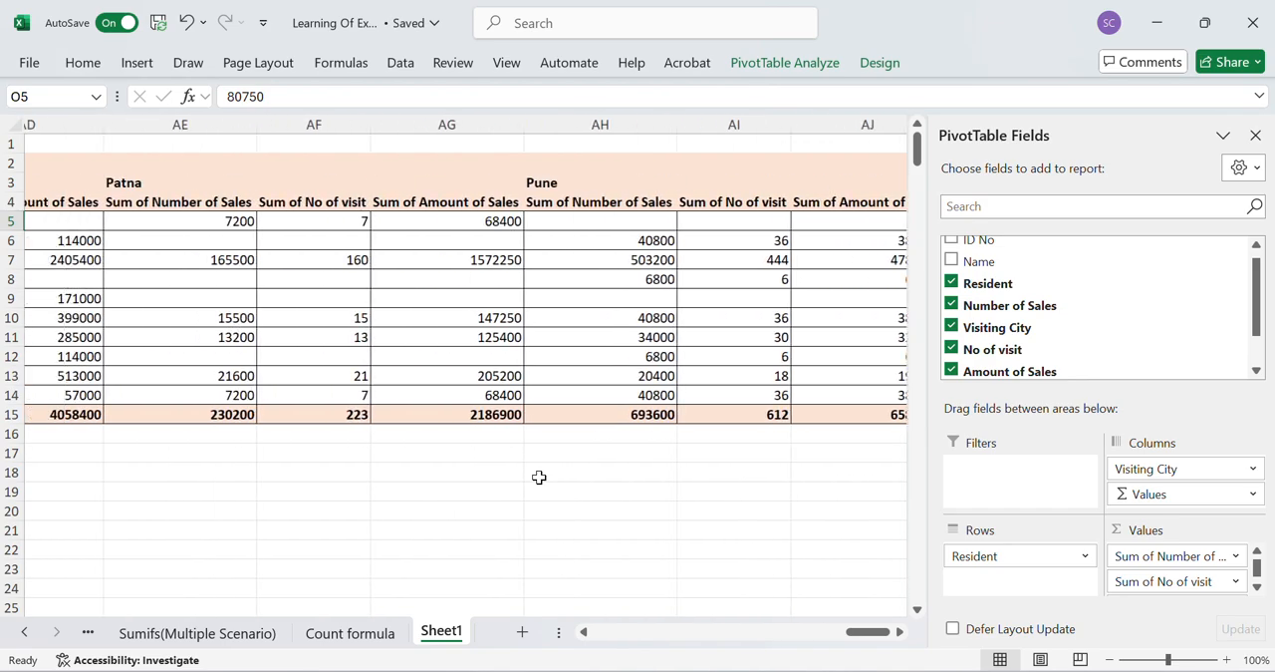
{"action": "scroll", "coordinate": [539, 477], "scroll_direction": "left", "scroll_amount": 16}
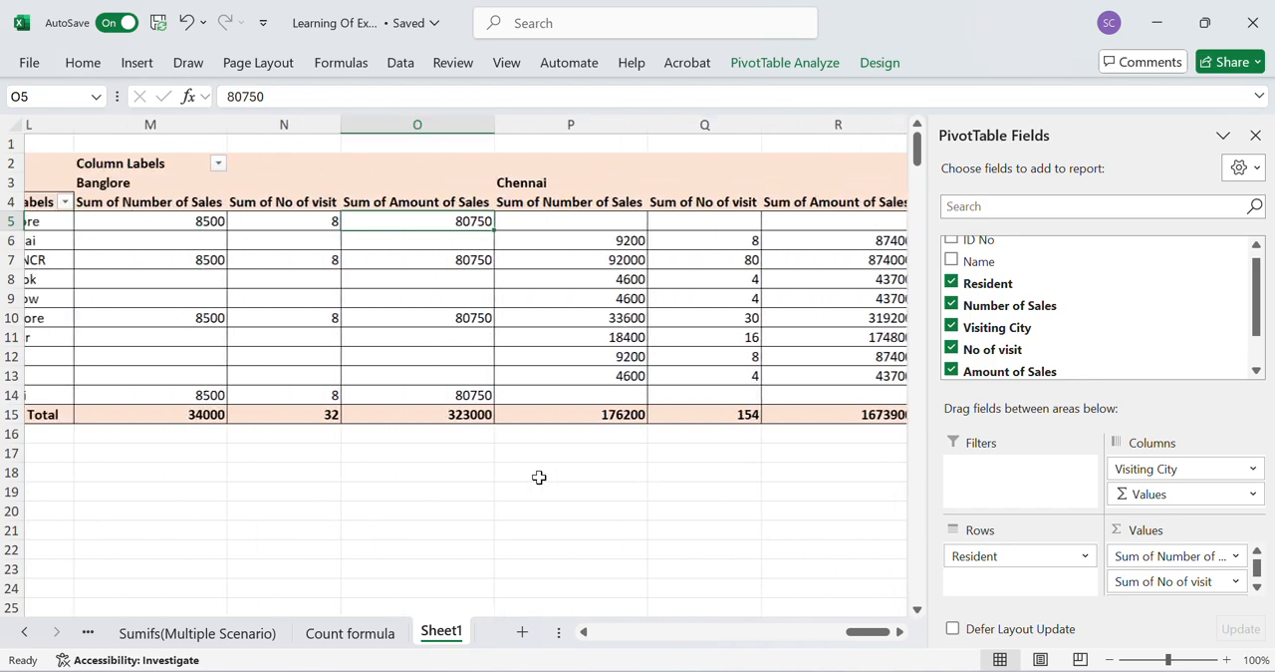
{"action": "scroll", "coordinate": [539, 477], "scroll_direction": "left", "scroll_amount": 3}
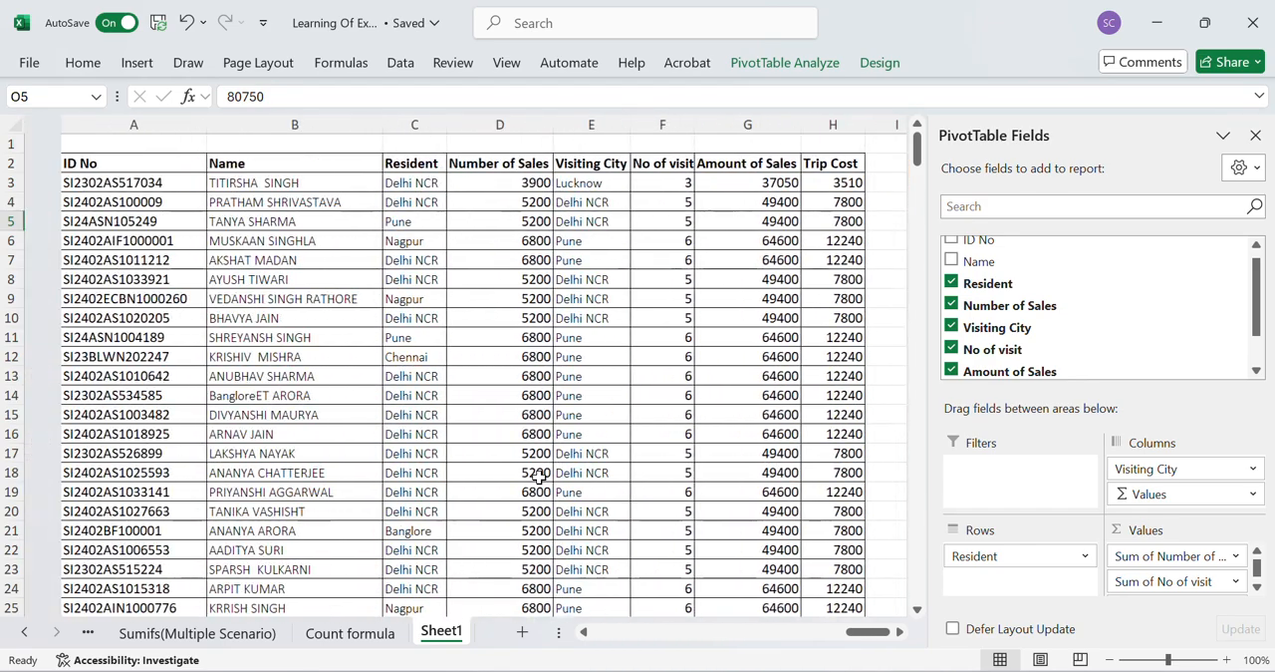